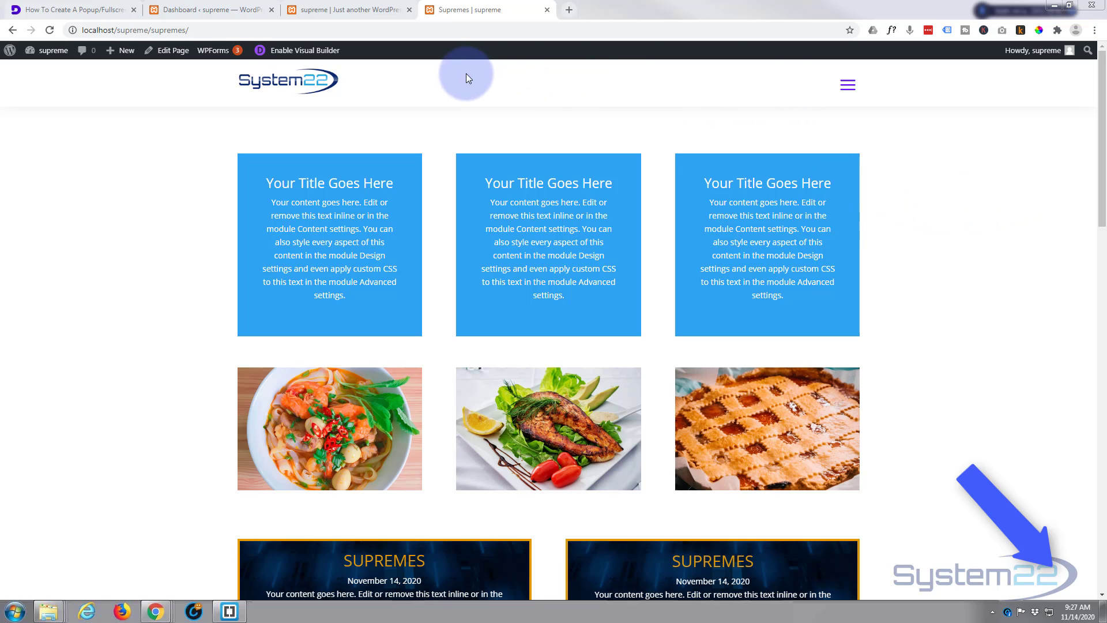
- Preview the full-screen popup menu on the Supremes page and close it again
{"action": "left_click", "coordinate": [846, 86]}
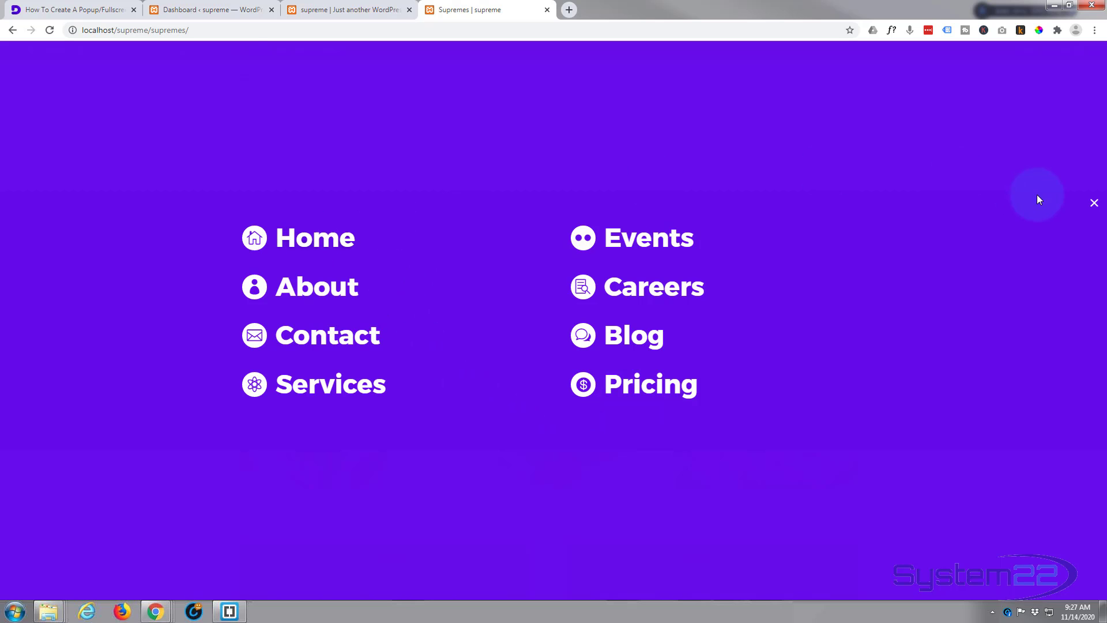
{"action": "left_click", "coordinate": [1094, 207]}
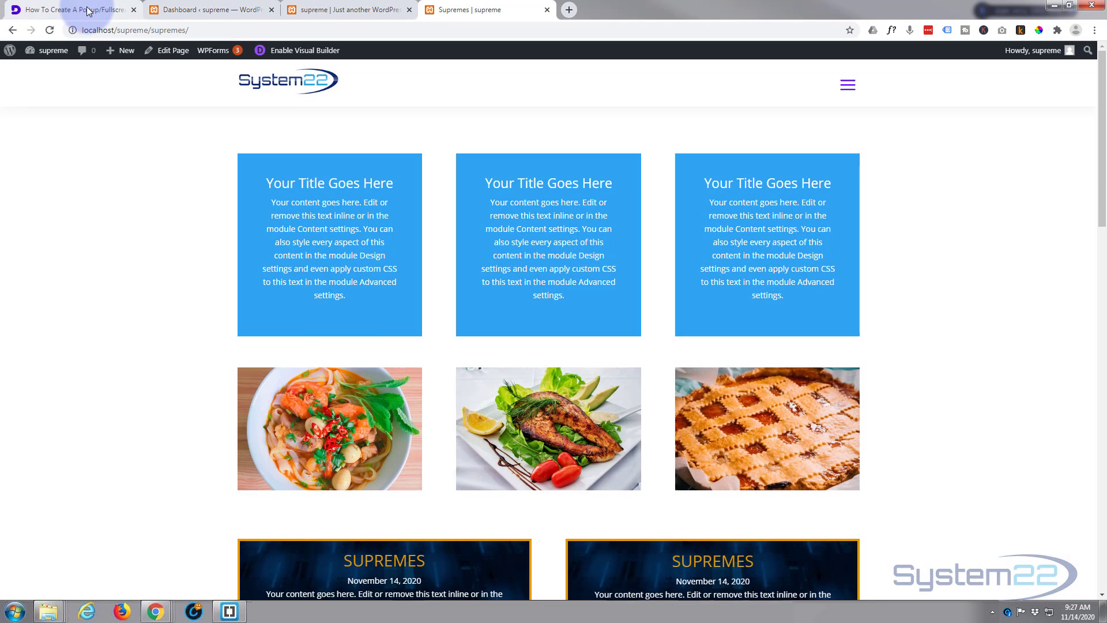
- Download the layouts zip from the Divi Supreme tutorial article on creating a popup/fullscreen menu
{"action": "left_click", "coordinate": [88, 11]}
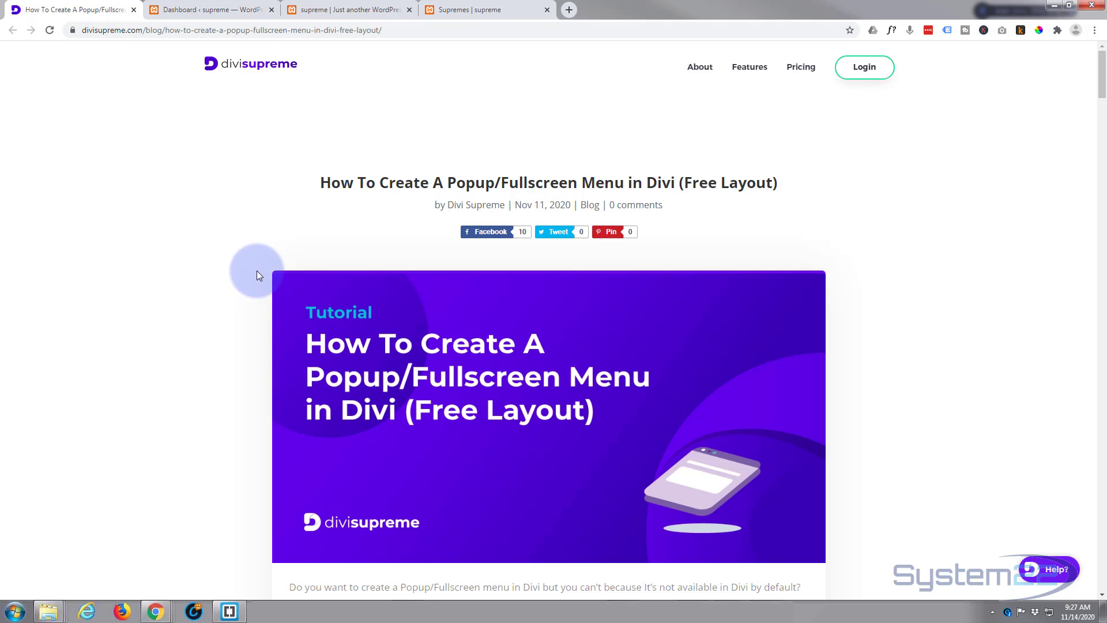
{"action": "scroll", "coordinate": [254, 271], "scroll_direction": "down", "scroll_amount": 8}
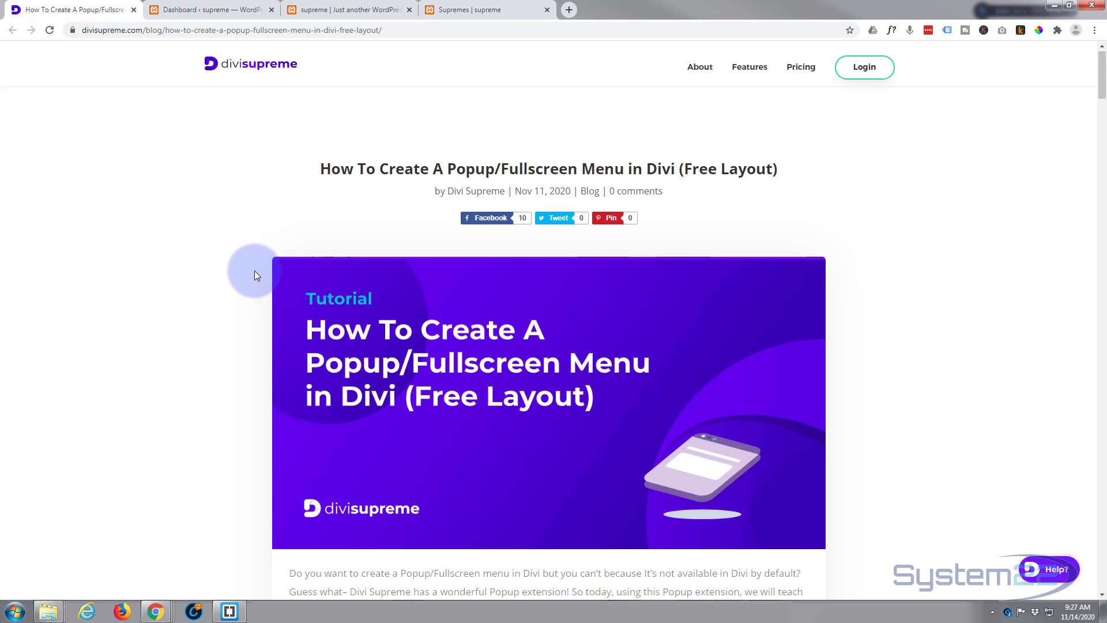
{"action": "scroll", "coordinate": [254, 271], "scroll_direction": "down", "scroll_amount": 4}
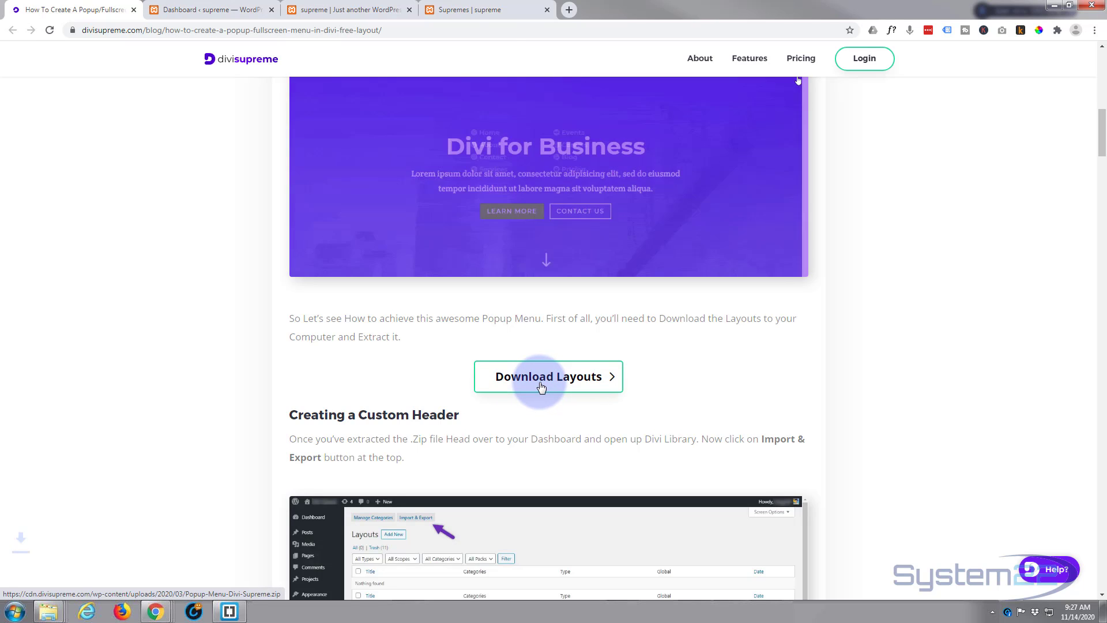
{"action": "left_click", "coordinate": [541, 385]}
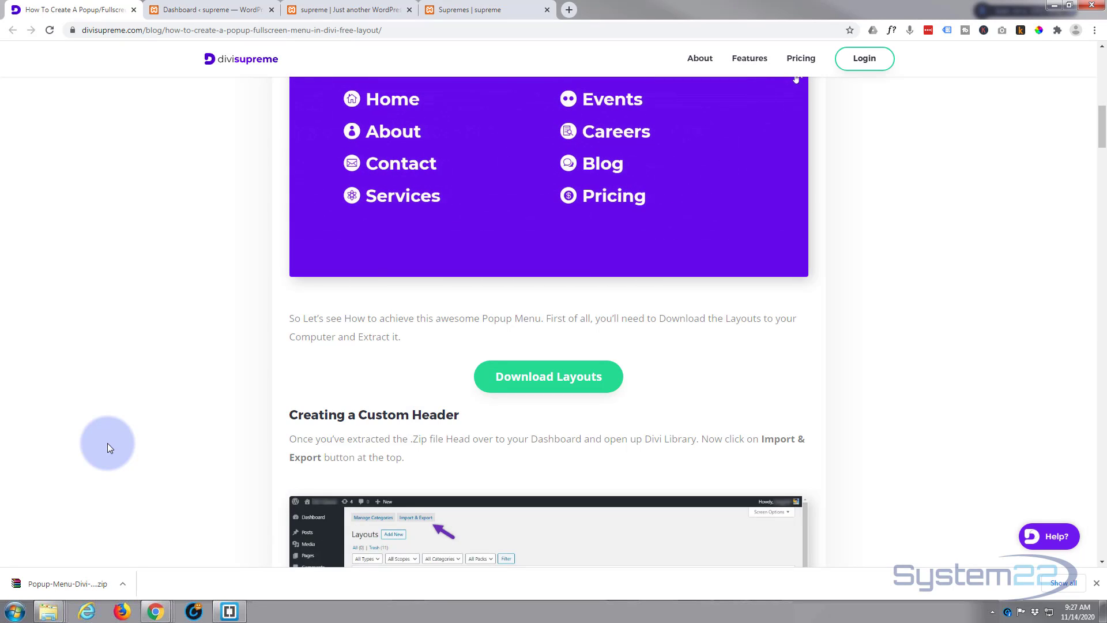
- Open the Divi Supreme Pro general settings in the WordPress dashboard to check the Enable Divi Popup extension
{"action": "left_click", "coordinate": [201, 10]}
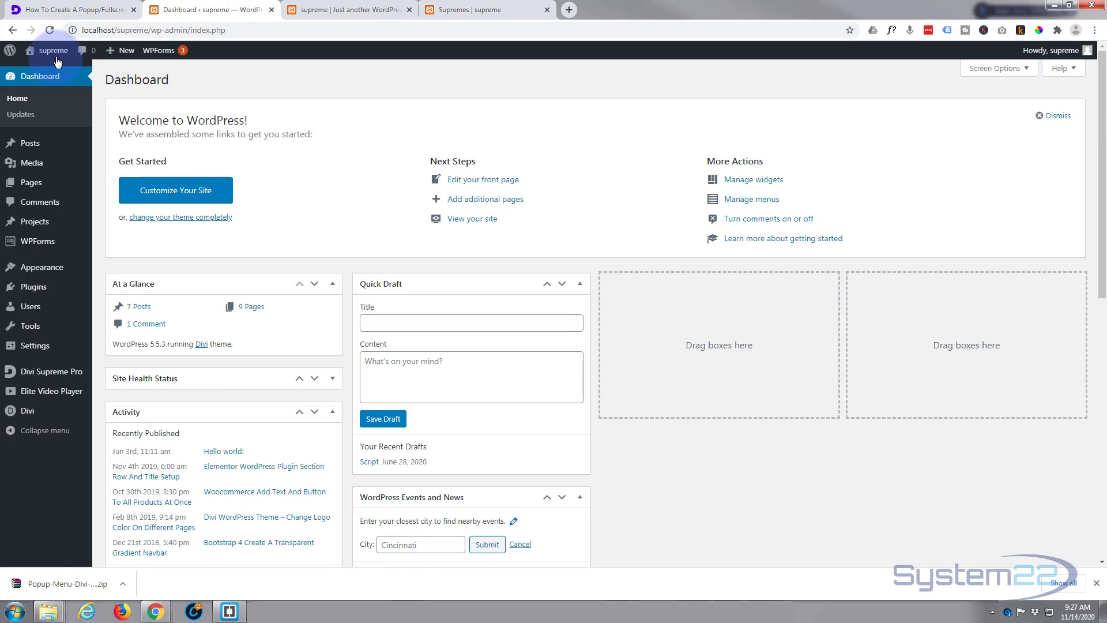
{"action": "mouse_move", "coordinate": [56, 60]}
{"action": "mouse_move", "coordinate": [60, 349]}
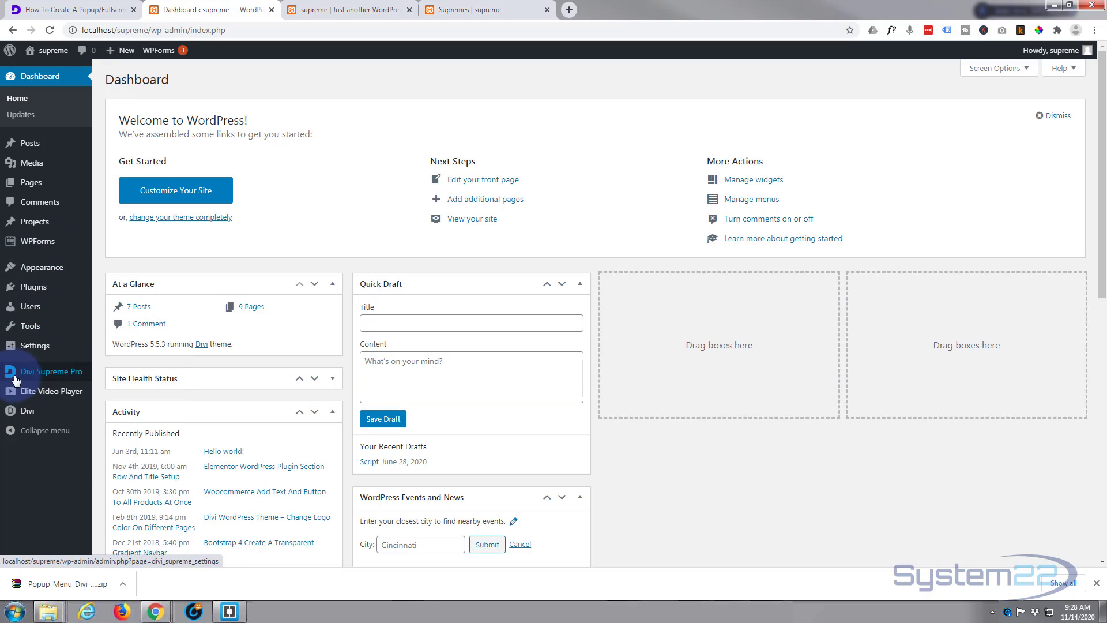
{"action": "left_click", "coordinate": [73, 375]}
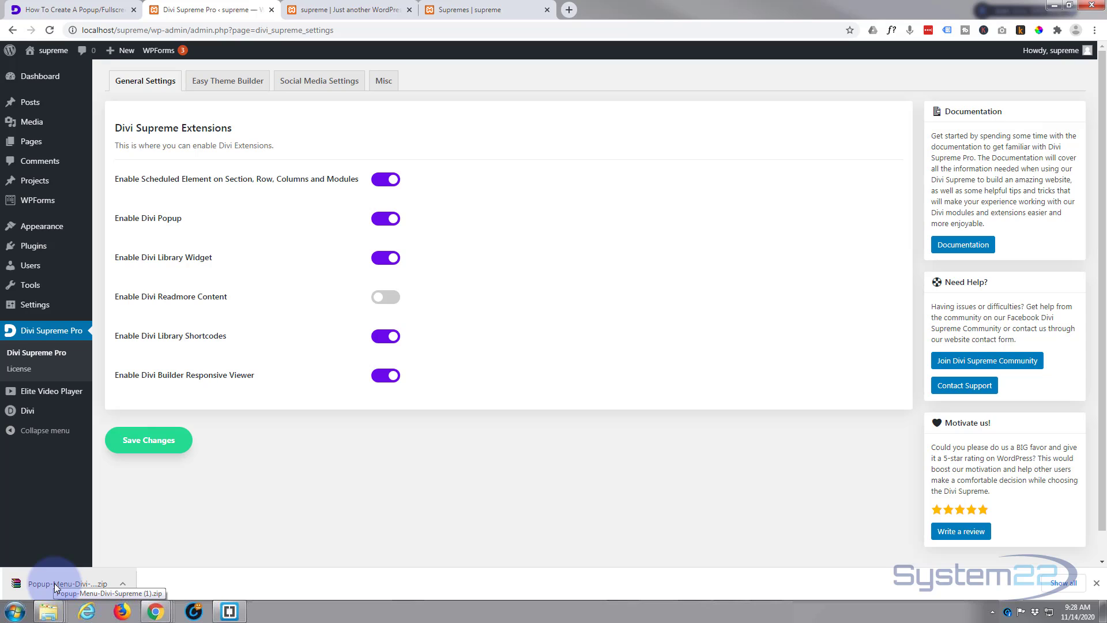
- Extract the Popup-Menu-Divi-Supreme archive into the sup downloads folder and move the file window aside
{"action": "left_click_drag", "start_coordinate": [0, 138], "coordinate": [355, 174]}
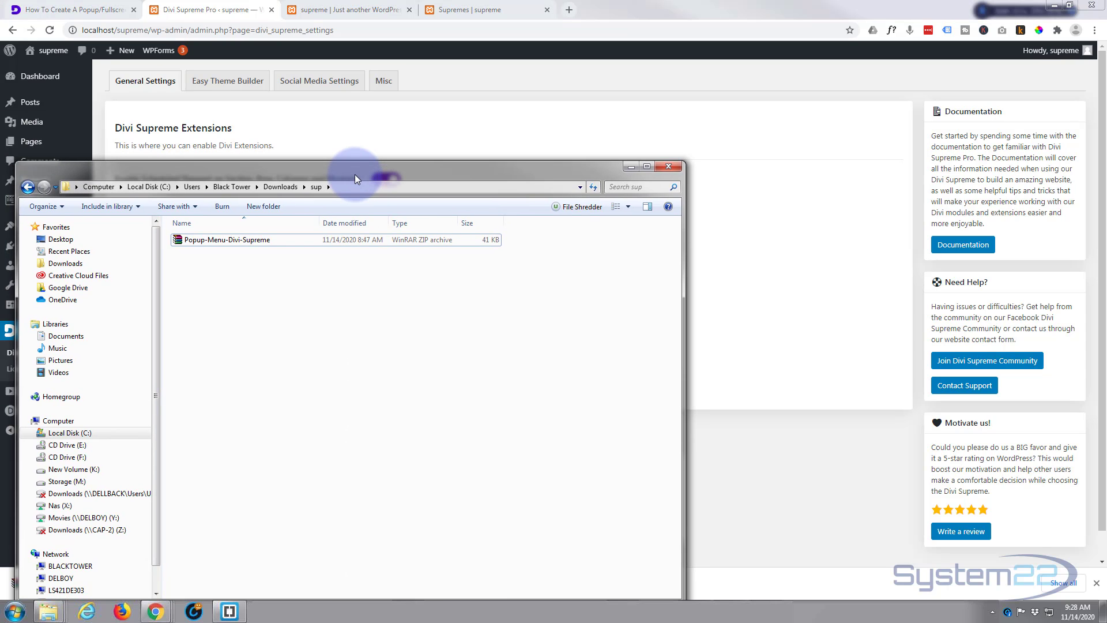
{"action": "left_click", "coordinate": [177, 241]}
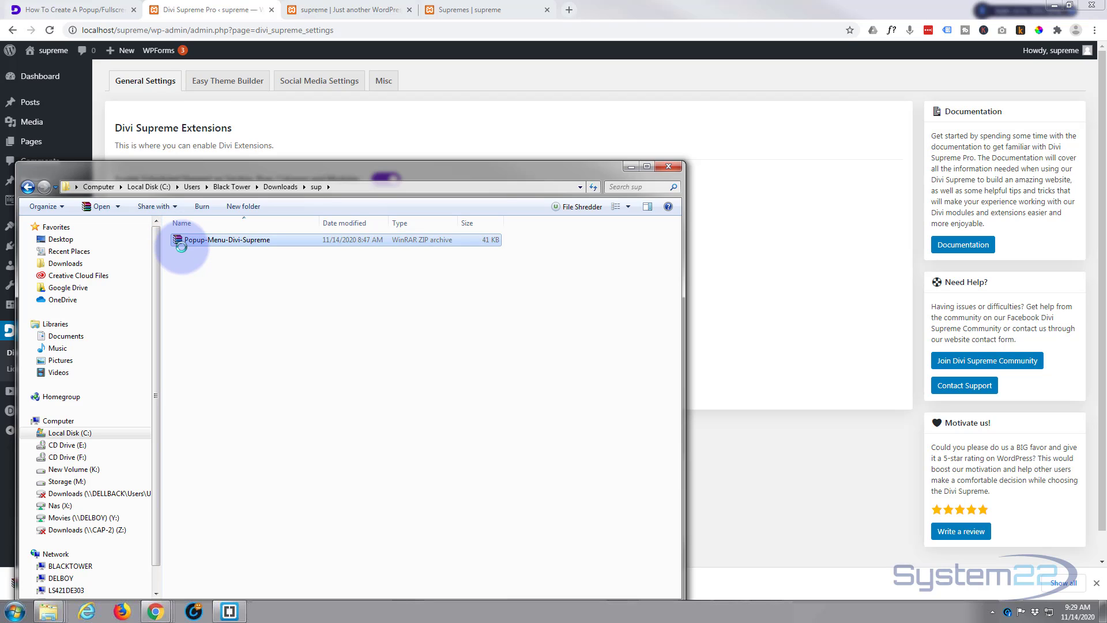
{"action": "right_click", "coordinate": [177, 242]}
{"action": "left_click", "coordinate": [211, 283]}
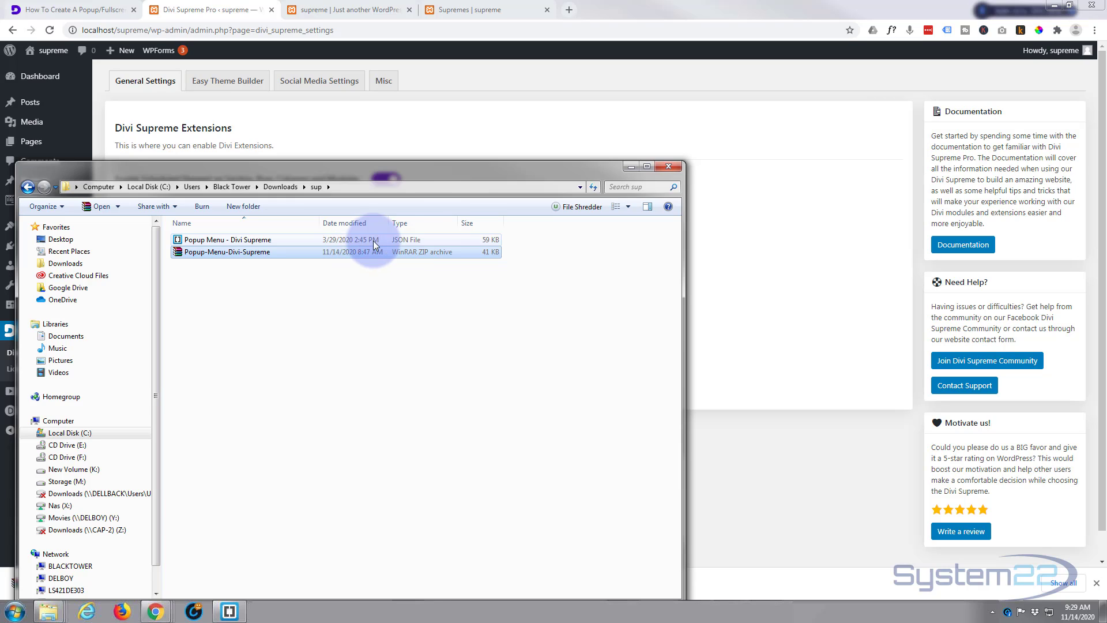
{"action": "left_click_drag", "start_coordinate": [444, 171], "coordinate": [0, 142]}
- Import the extracted Popup Menu - Divi Supreme JSON file into the Divi Library and view the last page of layouts
{"action": "mouse_move", "coordinate": [20, 411]}
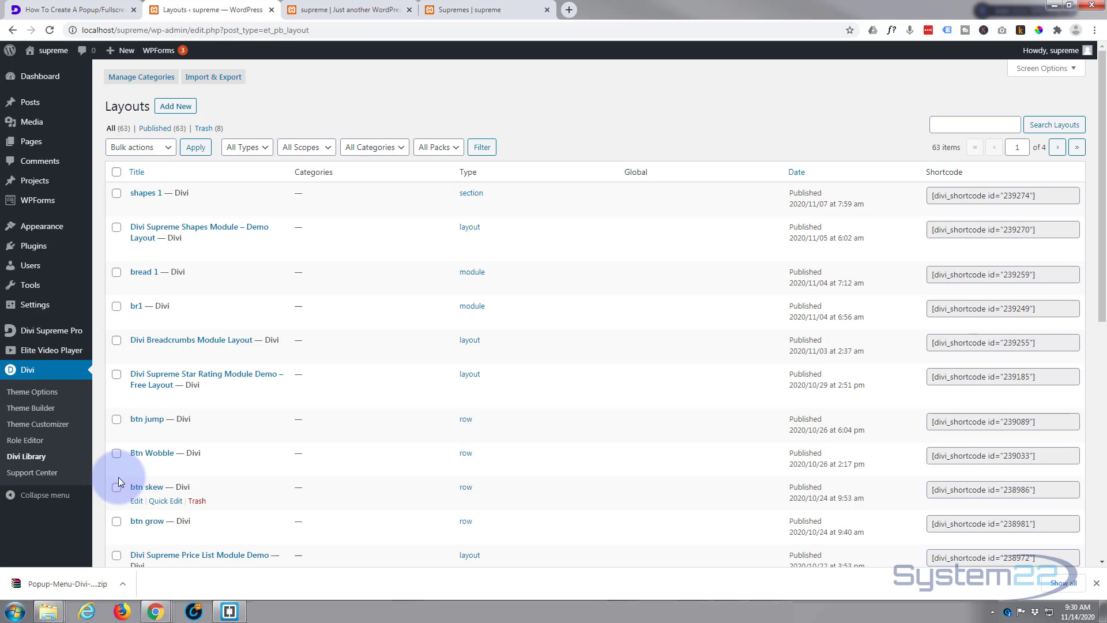
{"action": "left_click", "coordinate": [214, 81]}
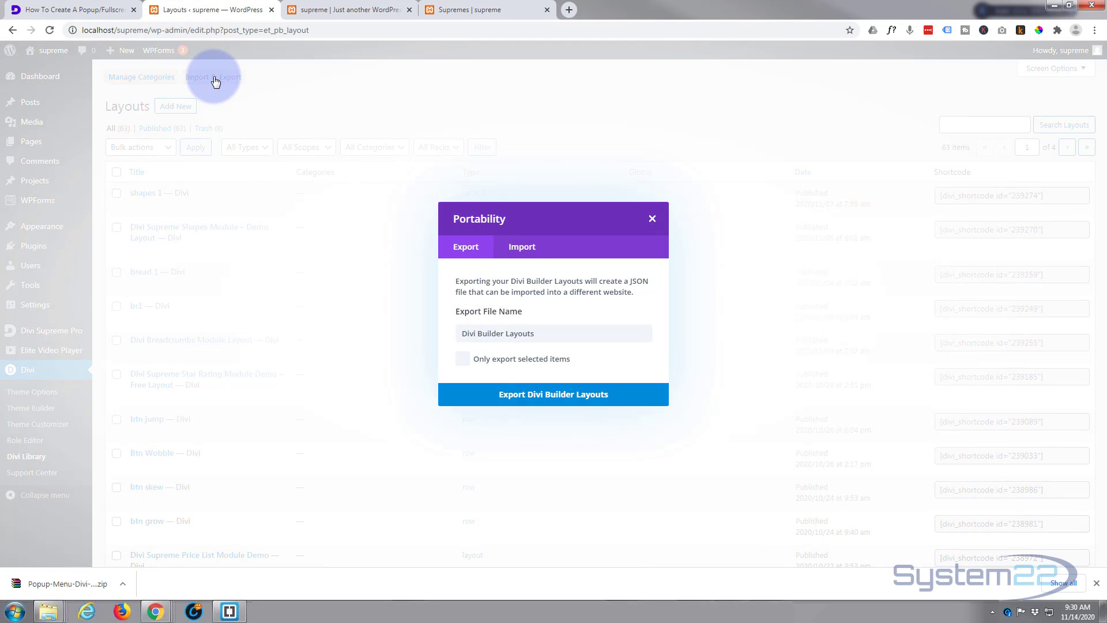
{"action": "left_click", "coordinate": [528, 247]}
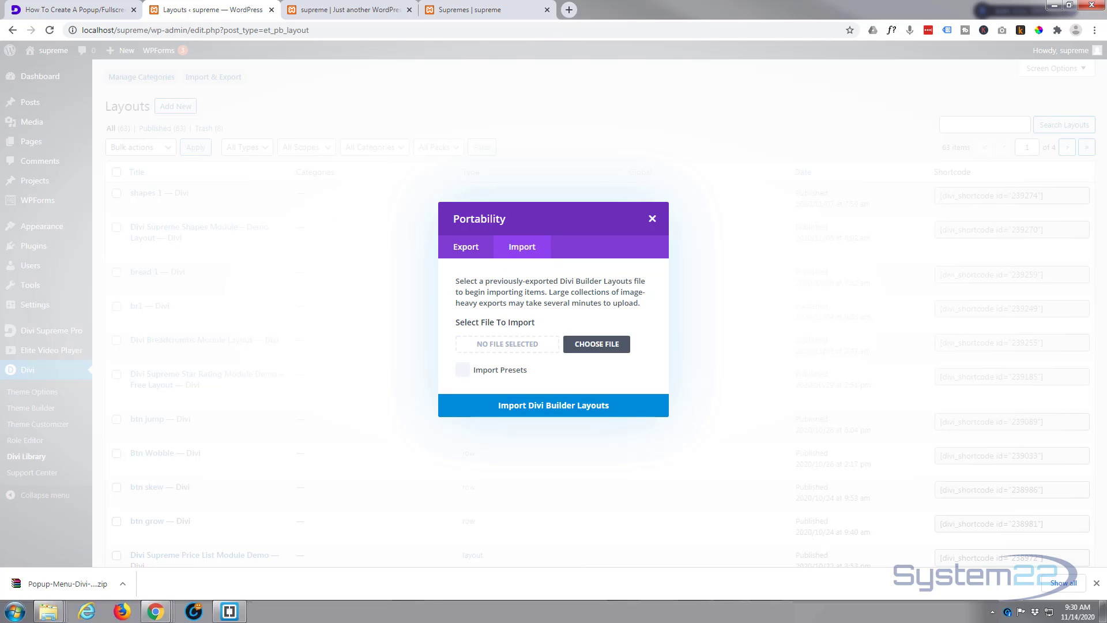
{"action": "left_click_drag", "start_coordinate": [0, 149], "coordinate": [418, 166]}
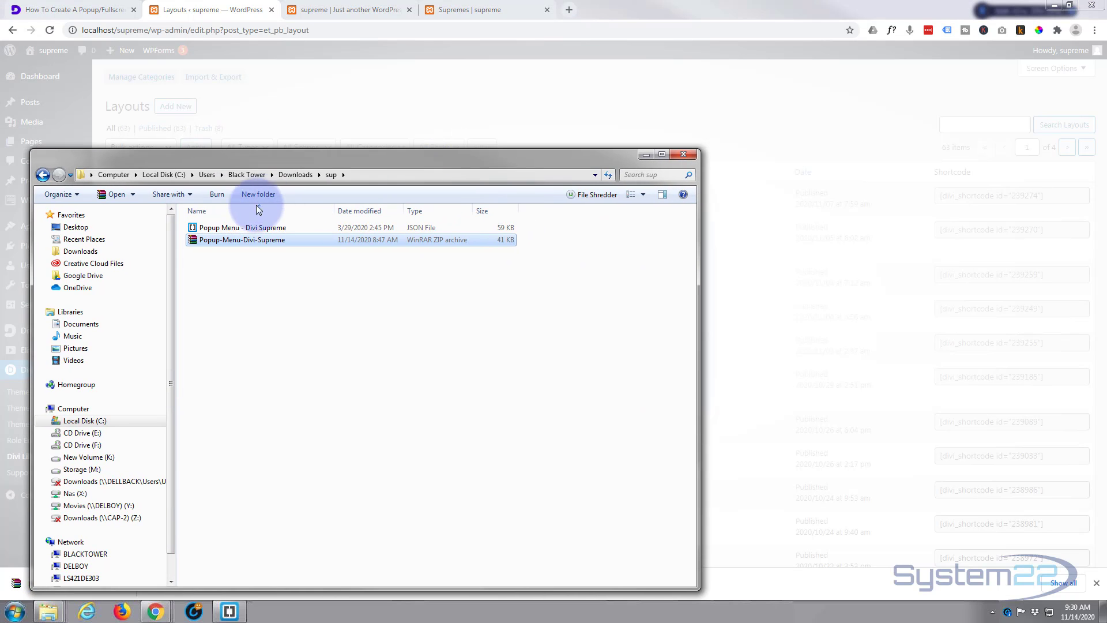
{"action": "left_click_drag", "start_coordinate": [326, 161], "coordinate": [0, 161]}
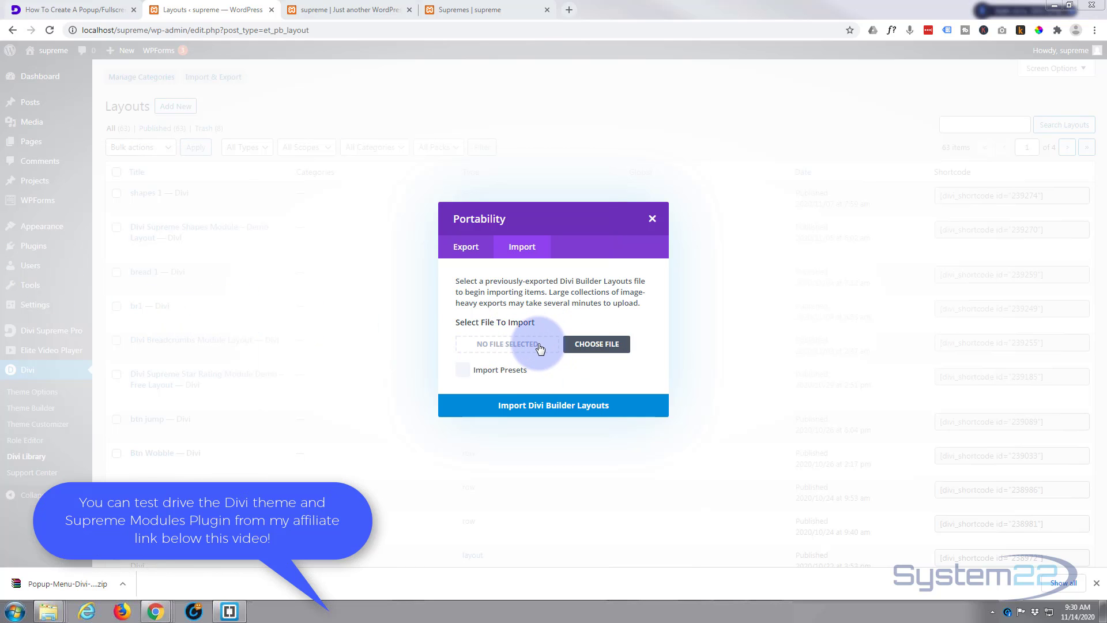
{"action": "left_click", "coordinate": [605, 345]}
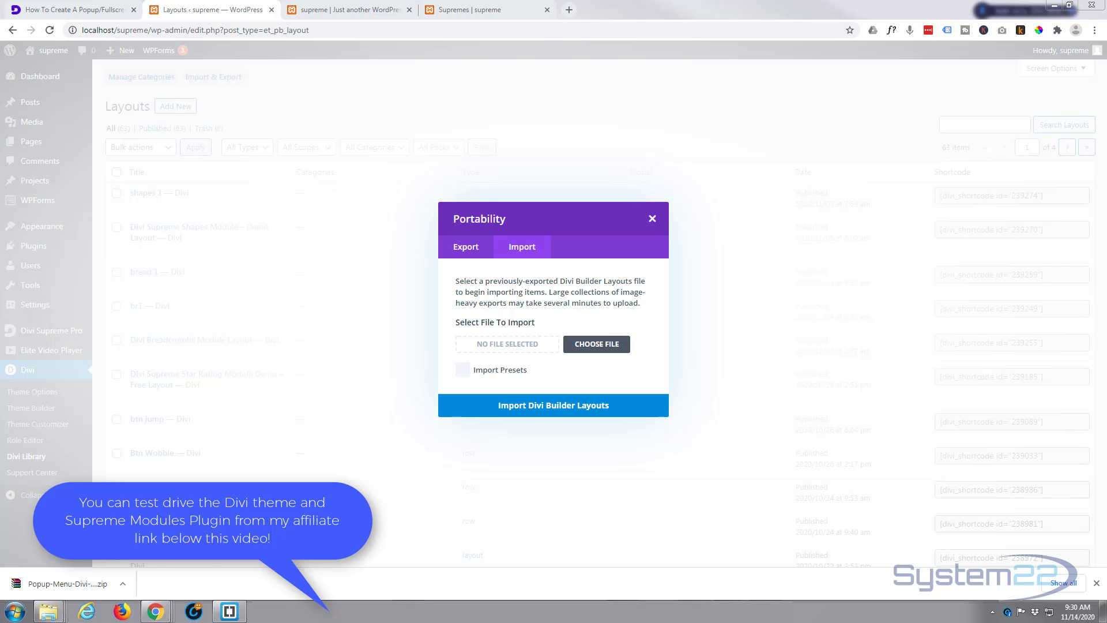
{"action": "left_click_drag", "start_coordinate": [1, 288], "coordinate": [500, 345]}
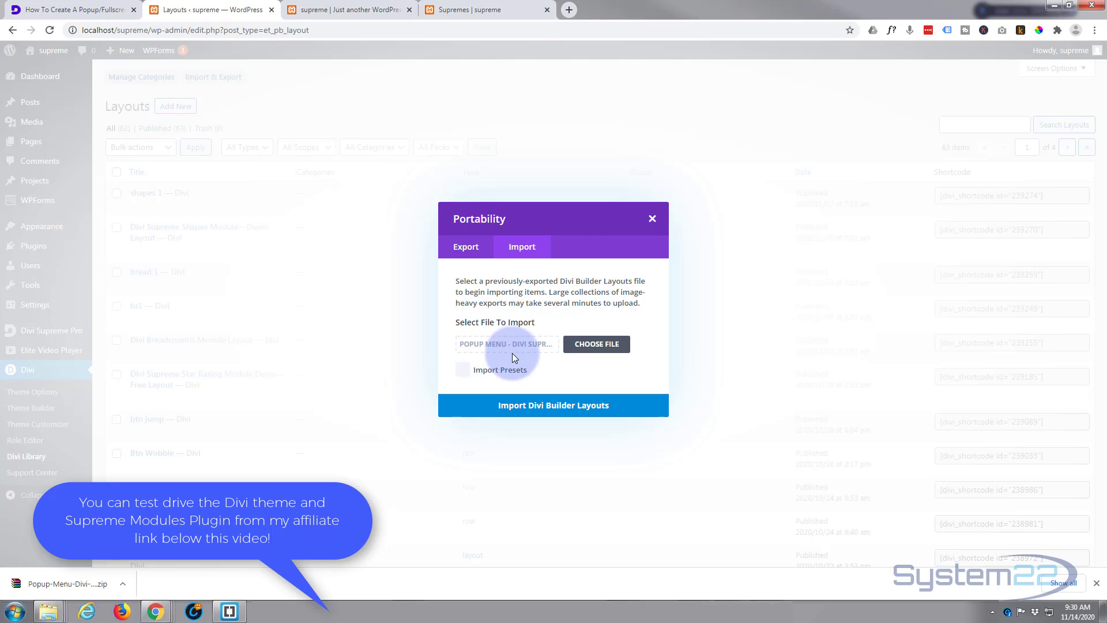
{"action": "left_click", "coordinate": [537, 409]}
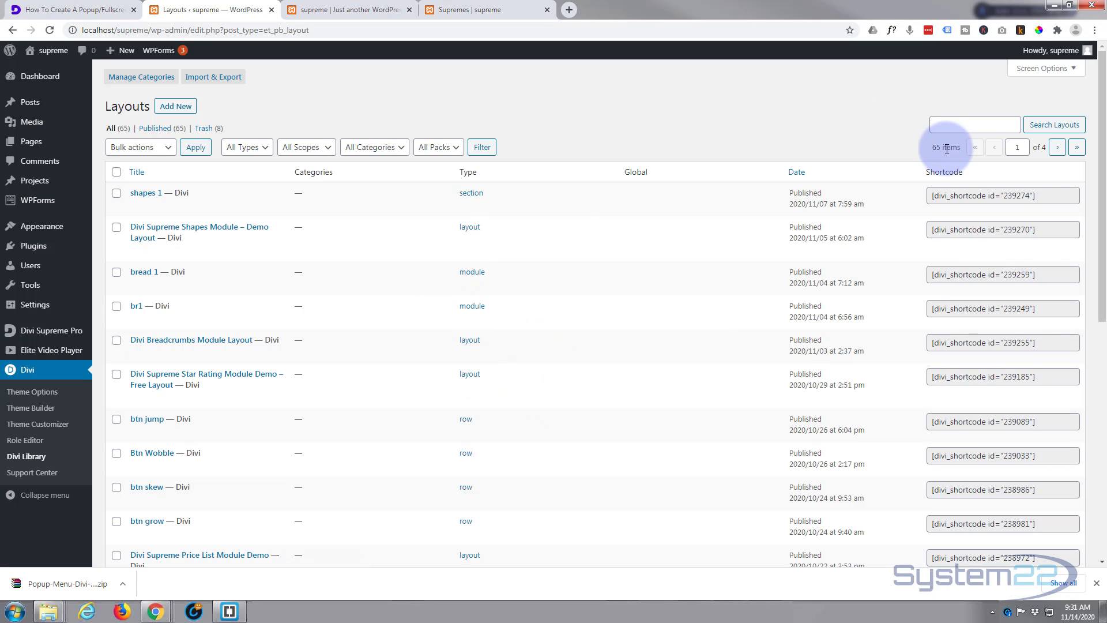
{"action": "left_click", "coordinate": [1076, 148]}
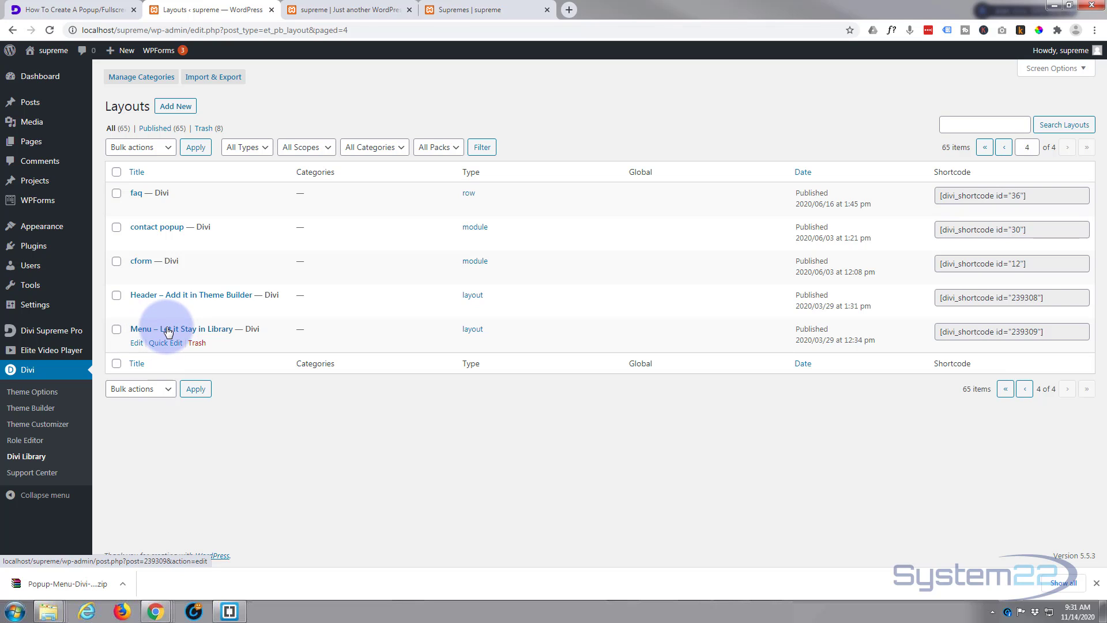
- In the Theme Builder, add the saved layout "Header - Add it in Theme Builder" as the Default Website Template's global header
{"action": "left_click", "coordinate": [37, 413]}
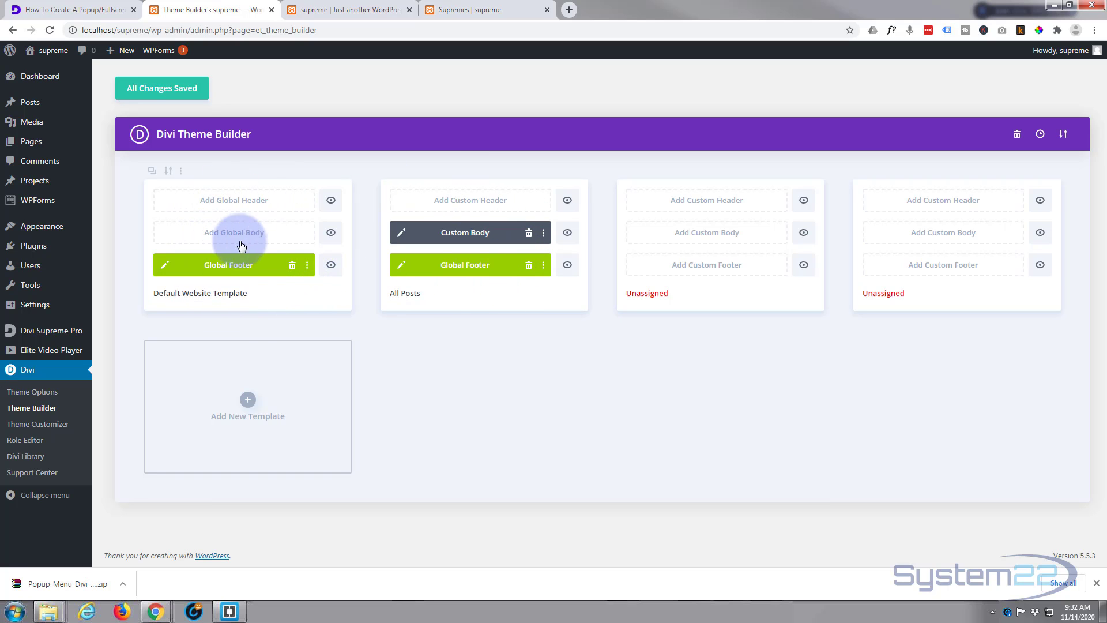
{"action": "left_click", "coordinate": [220, 202]}
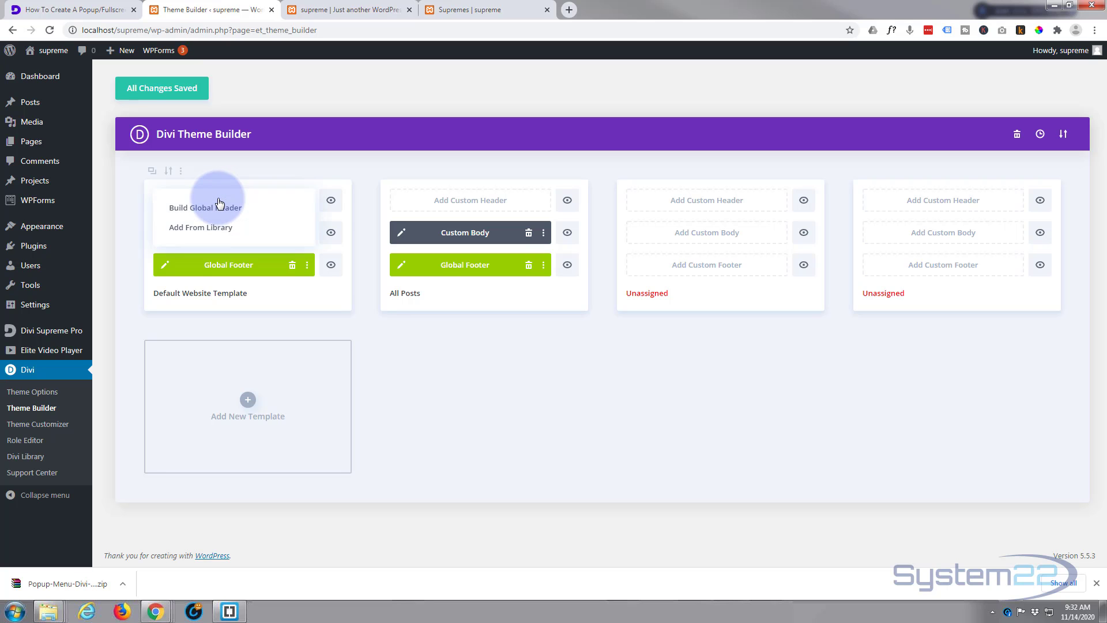
{"action": "left_click", "coordinate": [203, 230]}
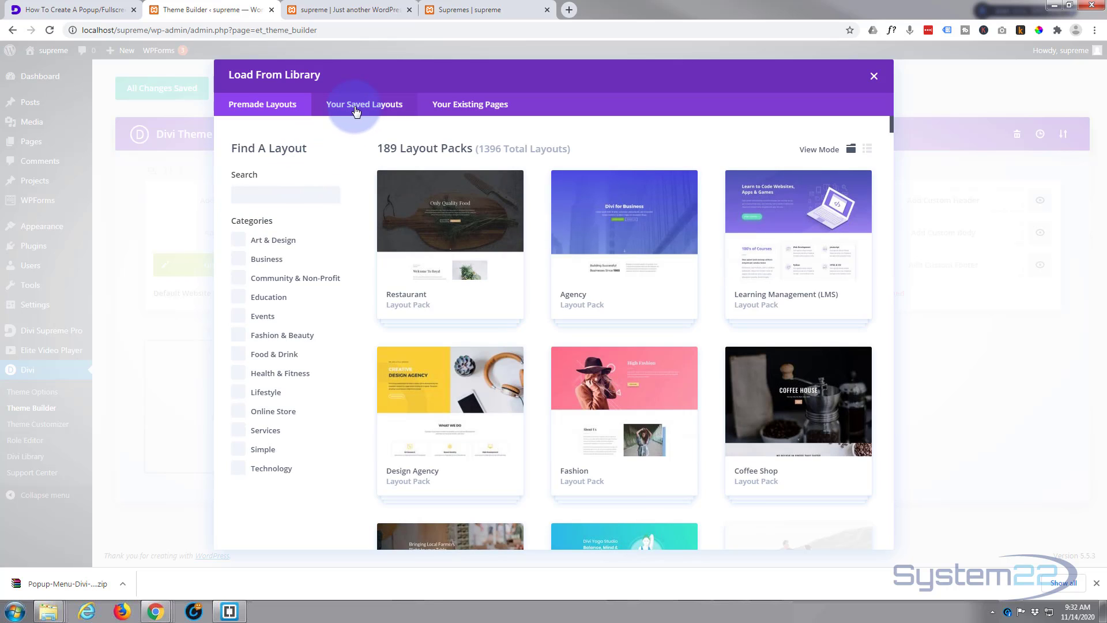
{"action": "left_click", "coordinate": [359, 109]}
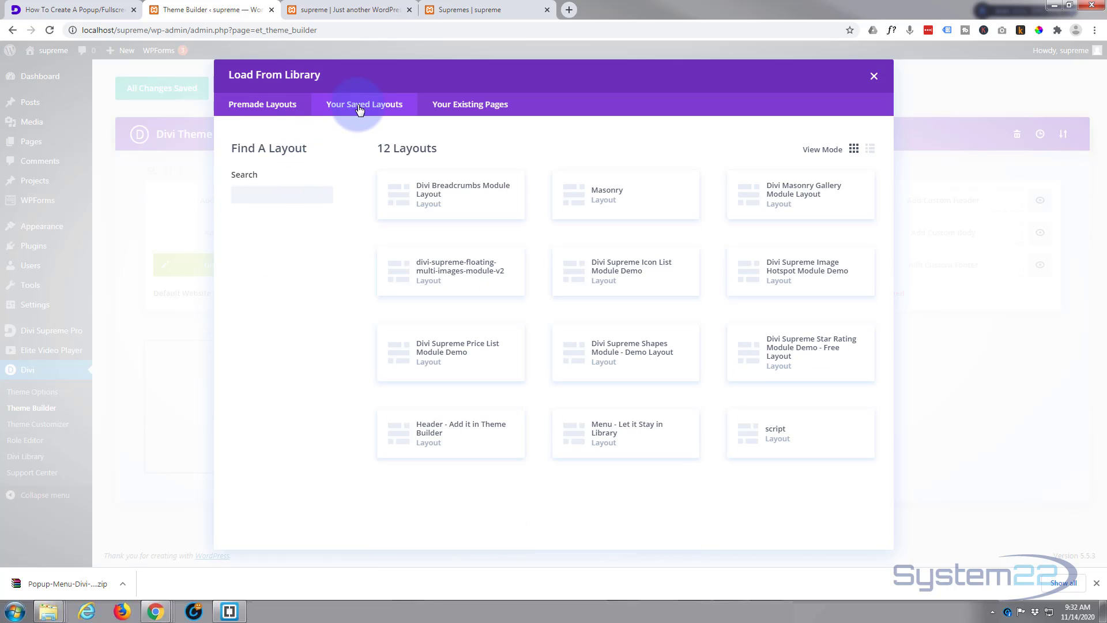
{"action": "left_click", "coordinate": [431, 431]}
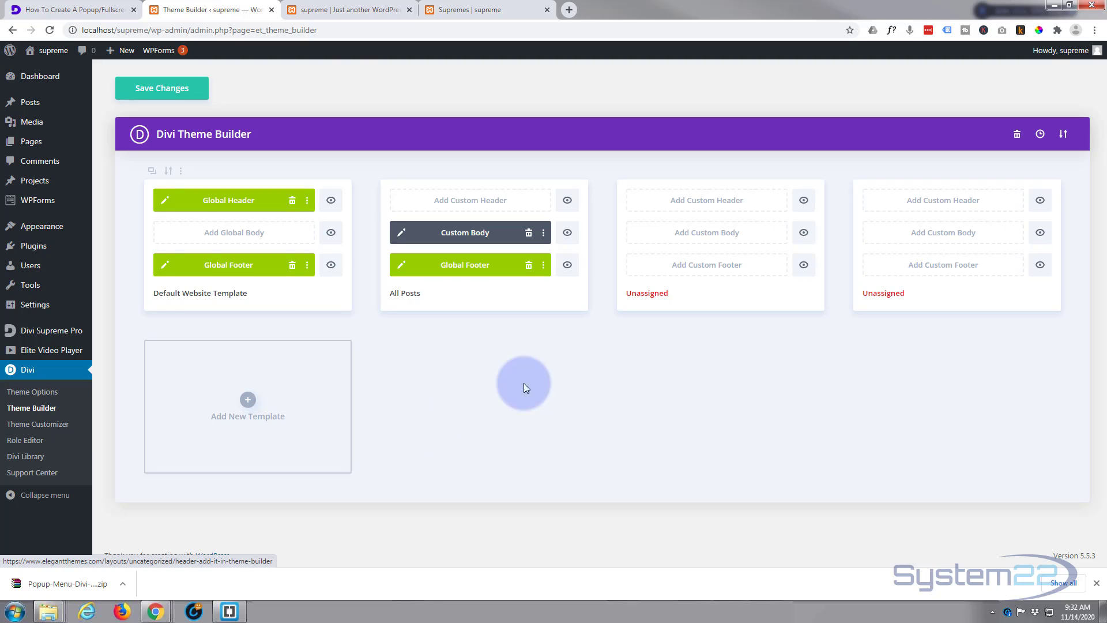
- Edit the global header and replace its logo image with system22-png-250.png from the media library
{"action": "left_click", "coordinate": [166, 202]}
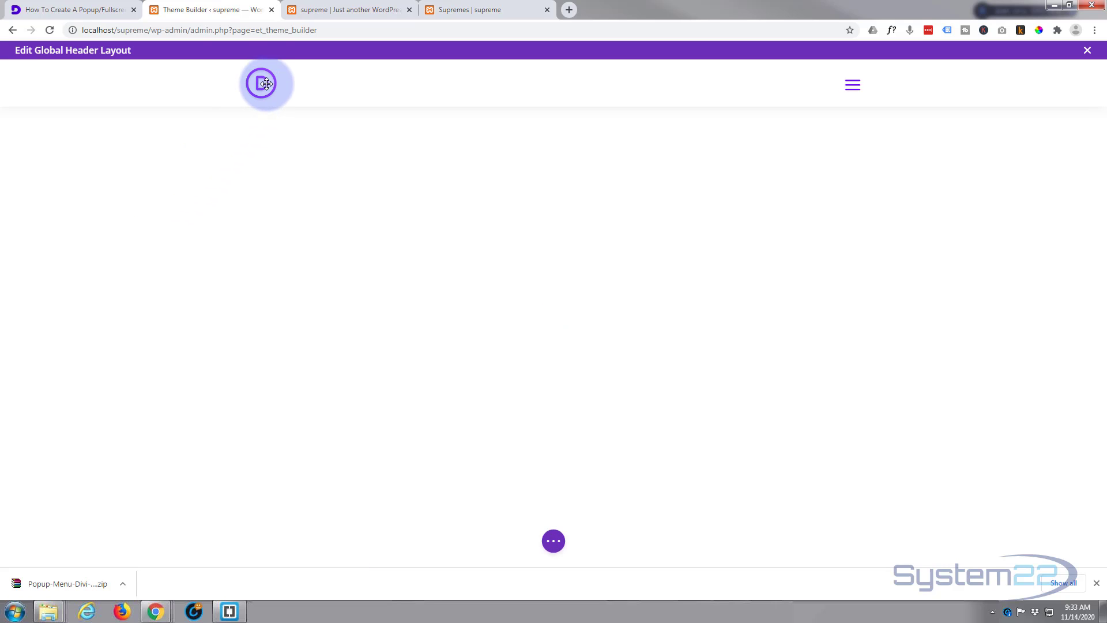
{"action": "mouse_move", "coordinate": [297, 88]}
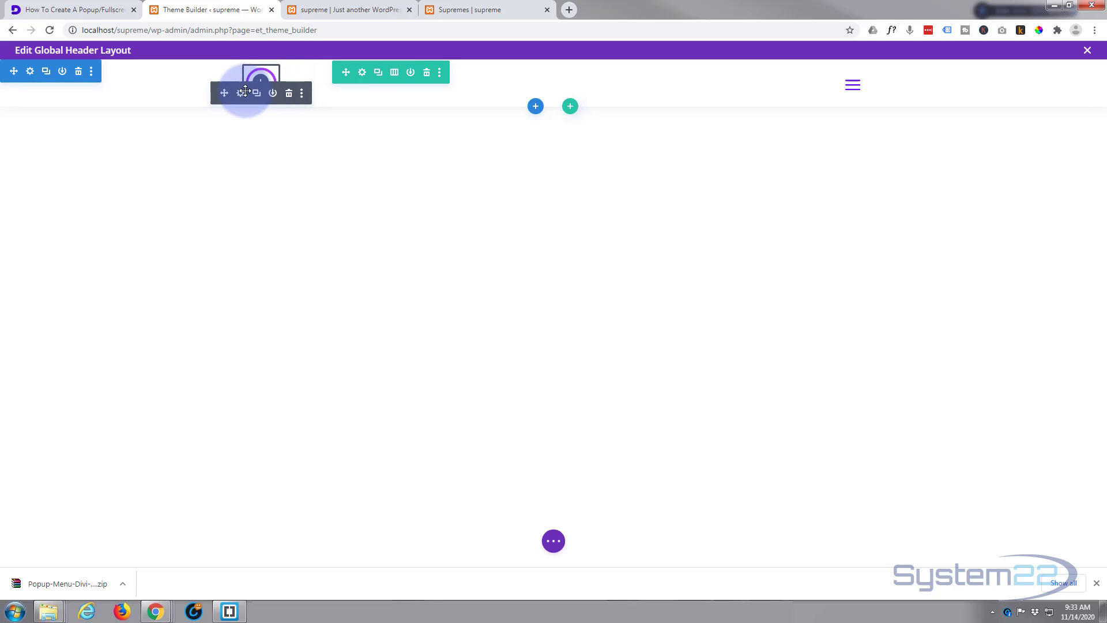
{"action": "left_click", "coordinate": [241, 94]}
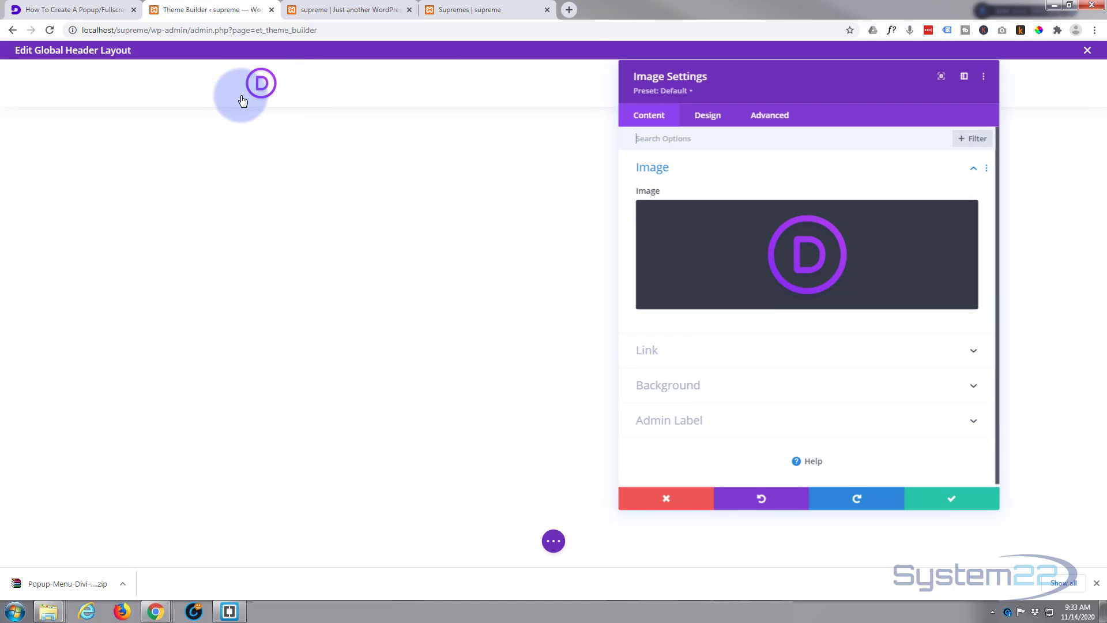
{"action": "left_click", "coordinate": [807, 260]}
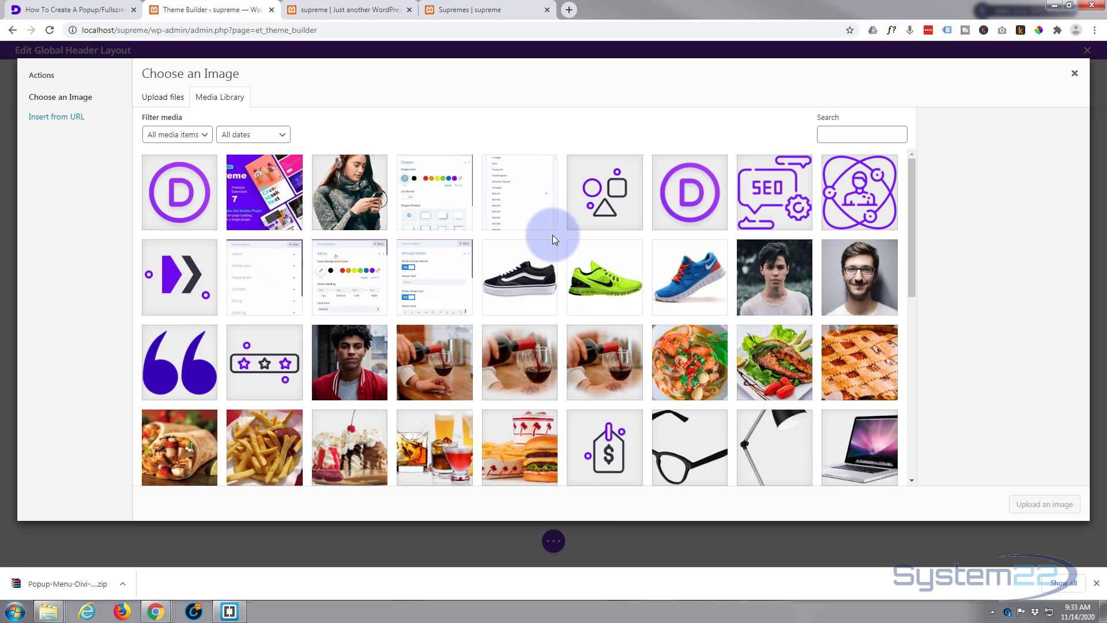
{"action": "left_click_drag", "start_coordinate": [913, 252], "coordinate": [929, 498]}
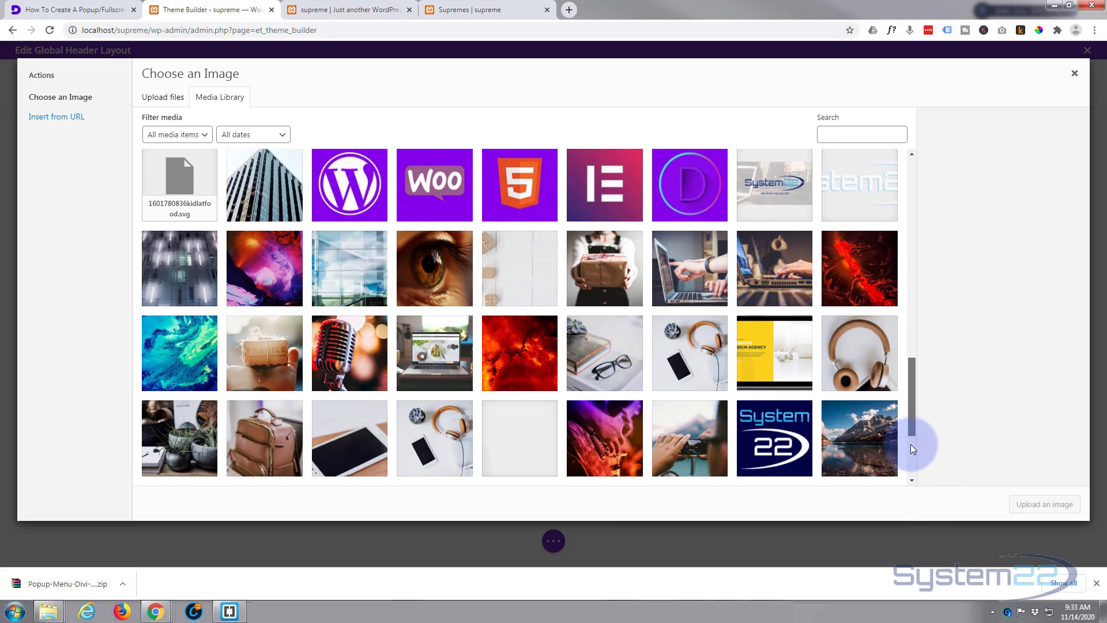
{"action": "left_click_drag", "start_coordinate": [911, 444], "coordinate": [911, 489]}
{"action": "left_click", "coordinate": [603, 449]}
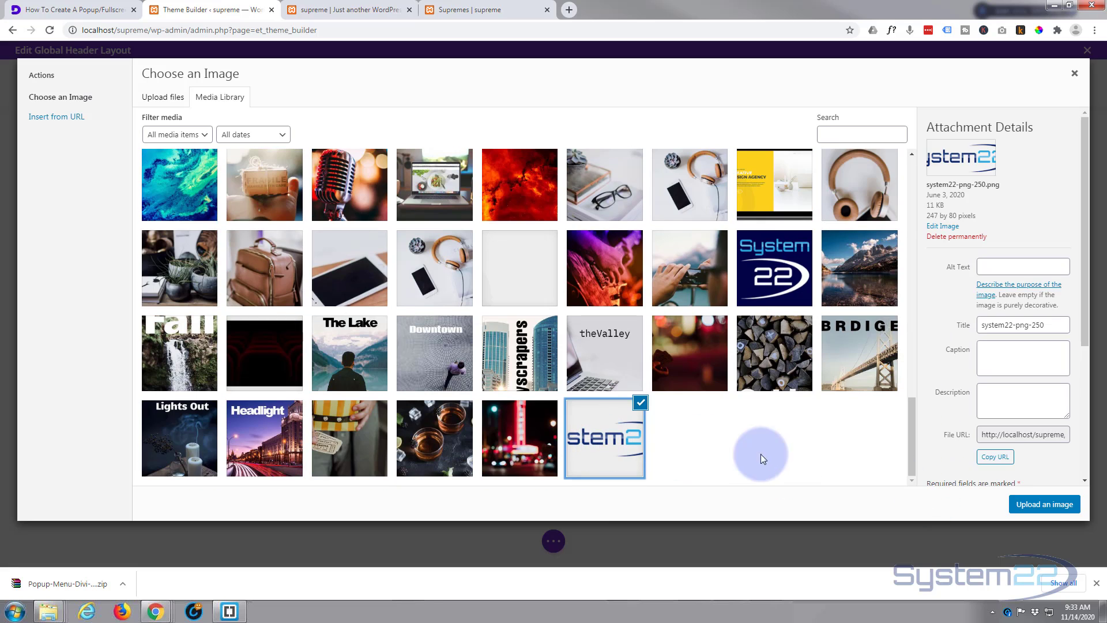
{"action": "left_click", "coordinate": [1041, 505]}
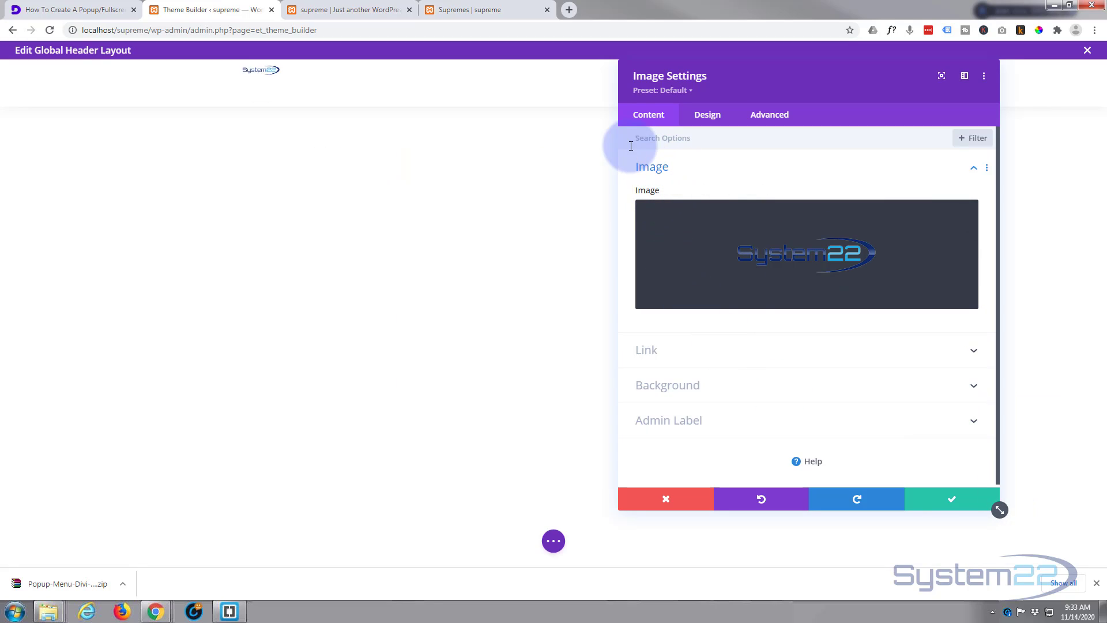
- Set the header logo image's desktop width to 40% and save the image settings
{"action": "left_click", "coordinate": [702, 117]}
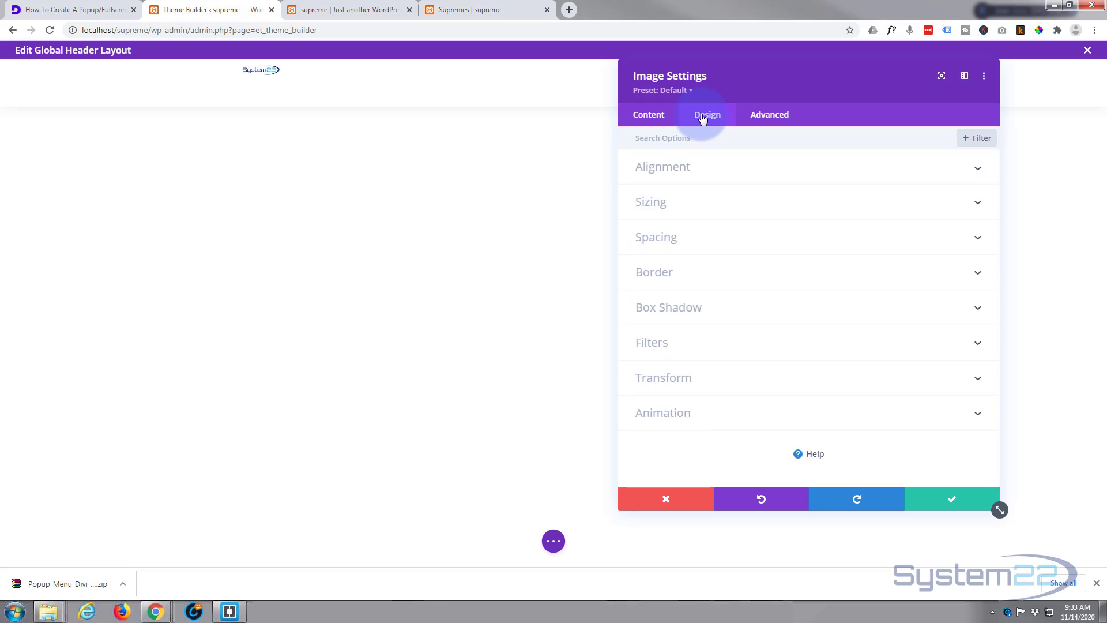
{"action": "left_click", "coordinate": [747, 205]}
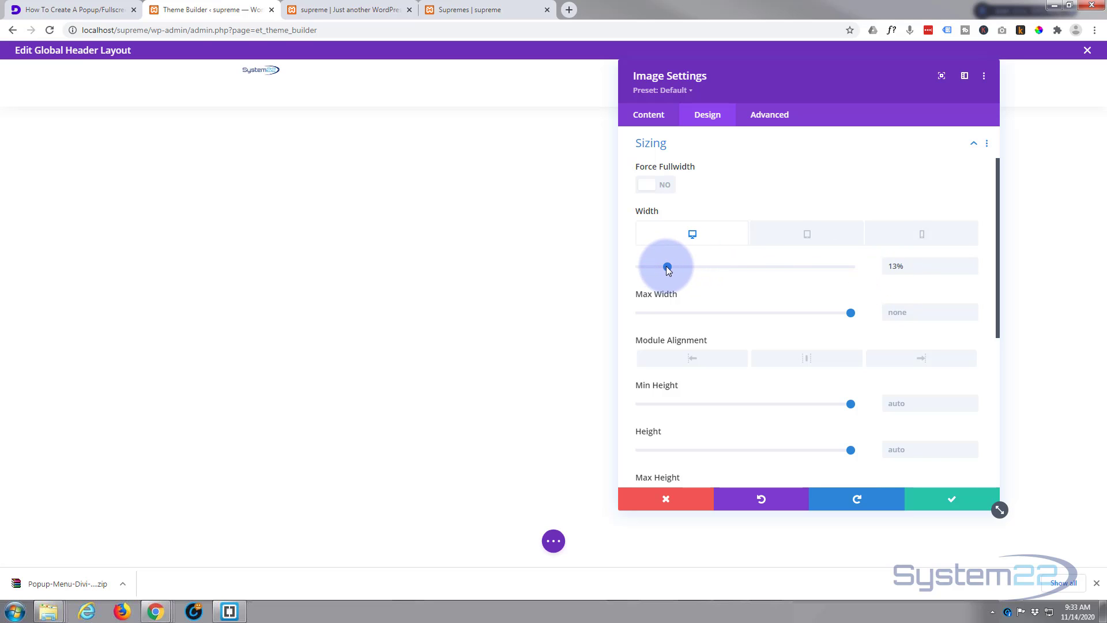
{"action": "left_click_drag", "start_coordinate": [677, 268], "coordinate": [725, 269]}
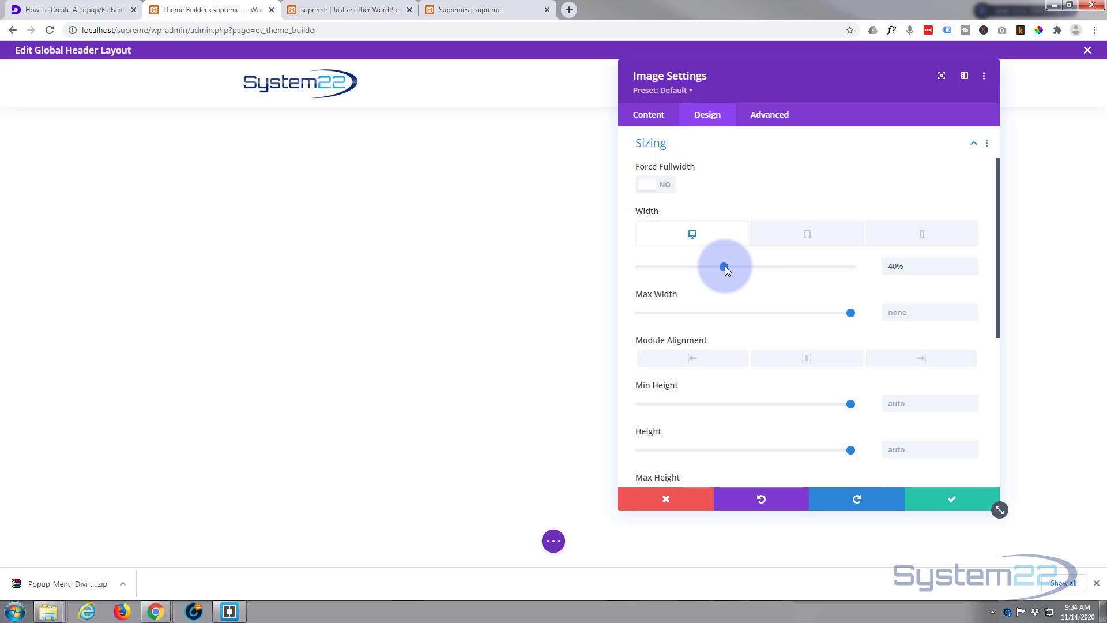
{"action": "left_click", "coordinate": [940, 500]}
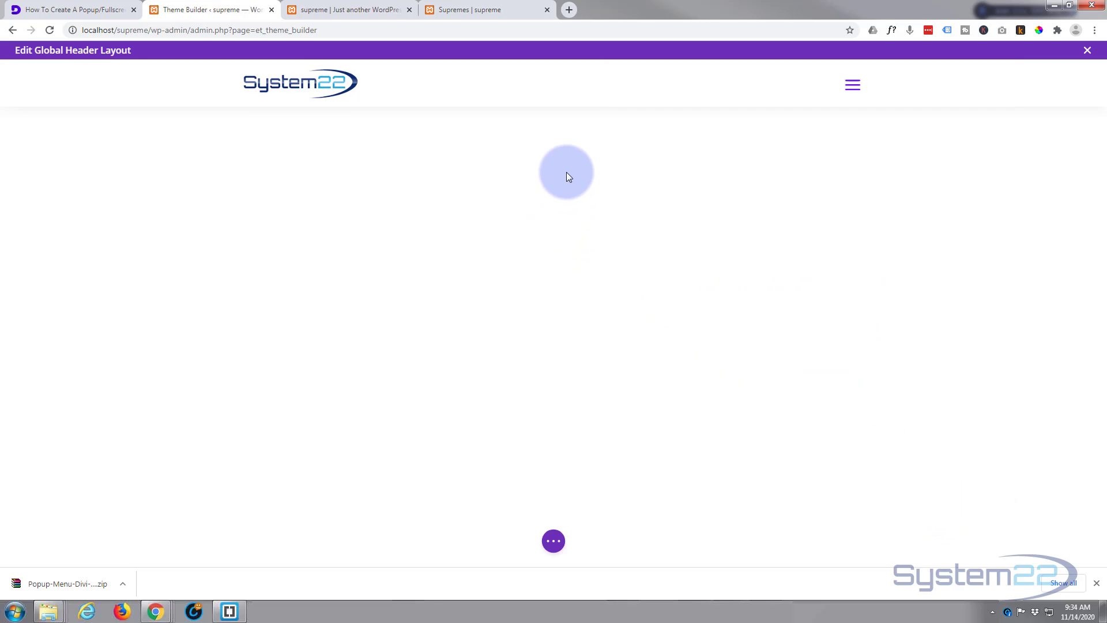
- In the header menu icon's blurb visibility settings, choose "Menu - Let it Stay in Library" as the Divi Library popup
{"action": "mouse_move", "coordinate": [806, 82]}
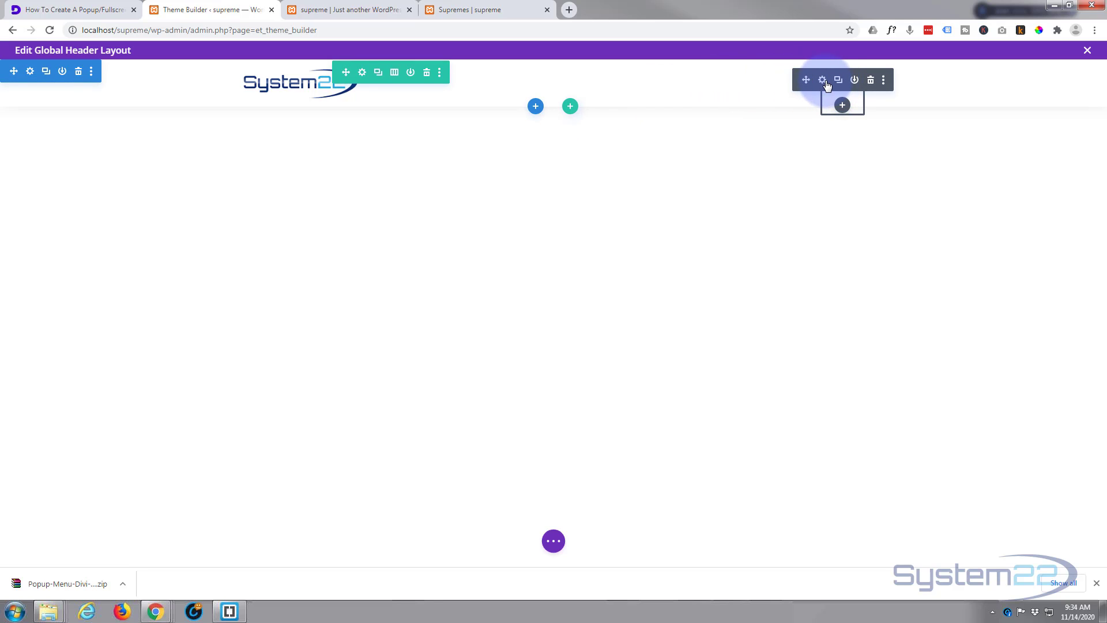
{"action": "left_click", "coordinate": [825, 83]}
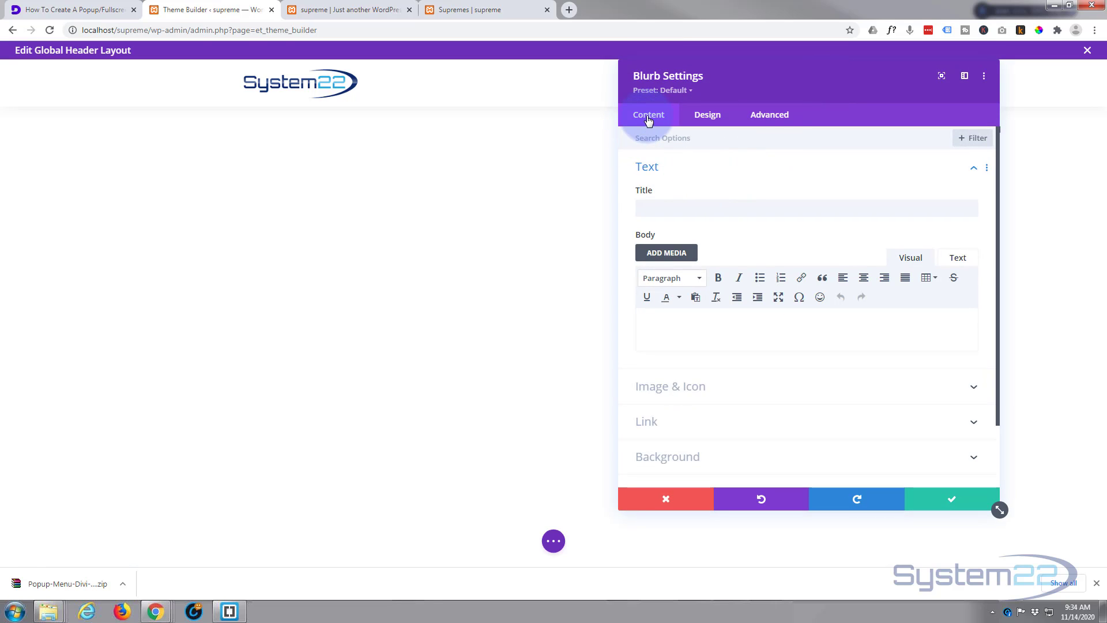
{"action": "left_click", "coordinate": [767, 116]}
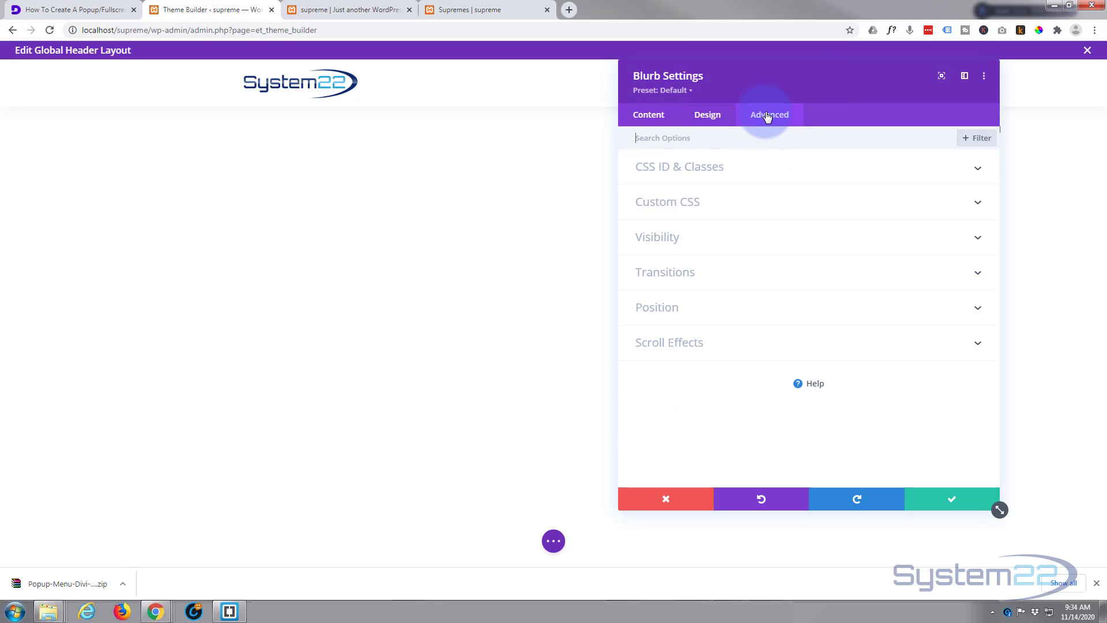
{"action": "left_click", "coordinate": [752, 238]}
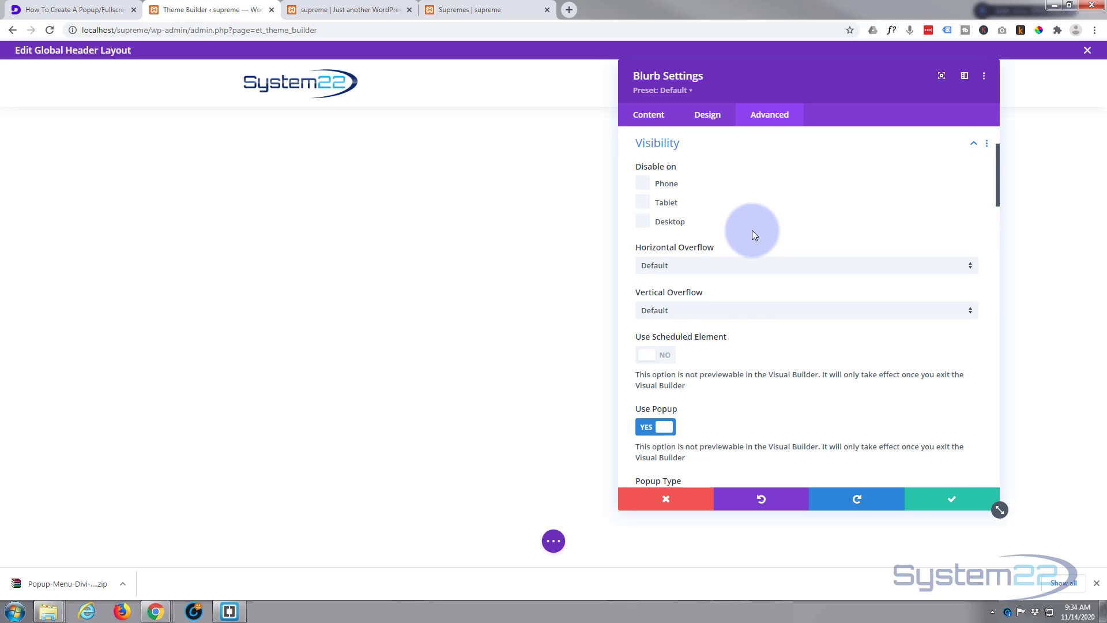
{"action": "scroll", "coordinate": [746, 217], "scroll_direction": "down", "scroll_amount": 3}
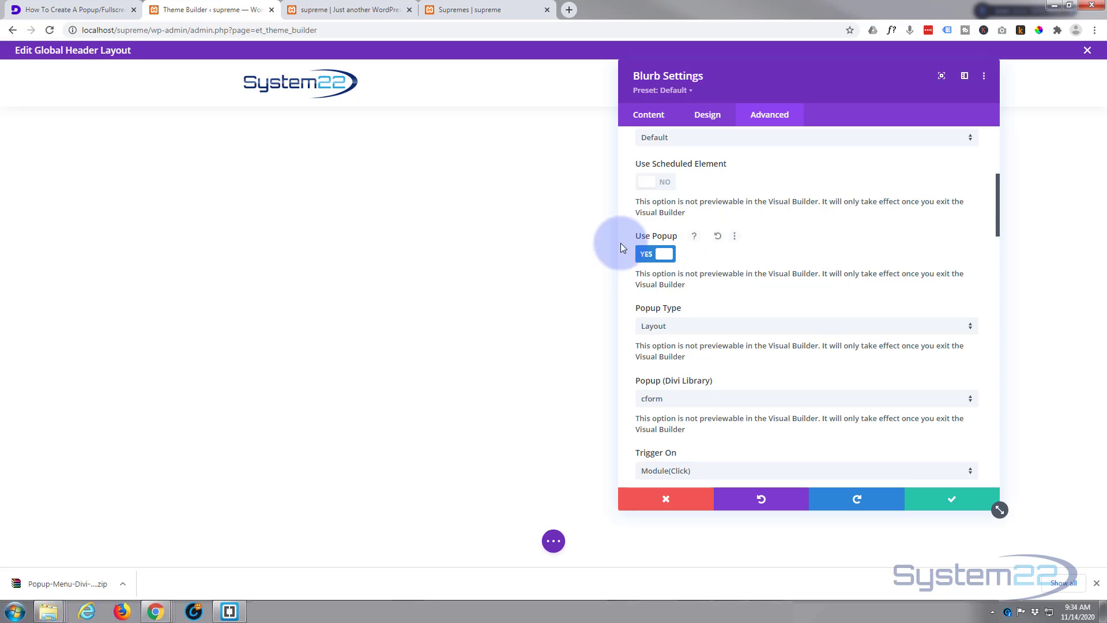
{"action": "scroll", "coordinate": [738, 234], "scroll_direction": "down", "scroll_amount": 1}
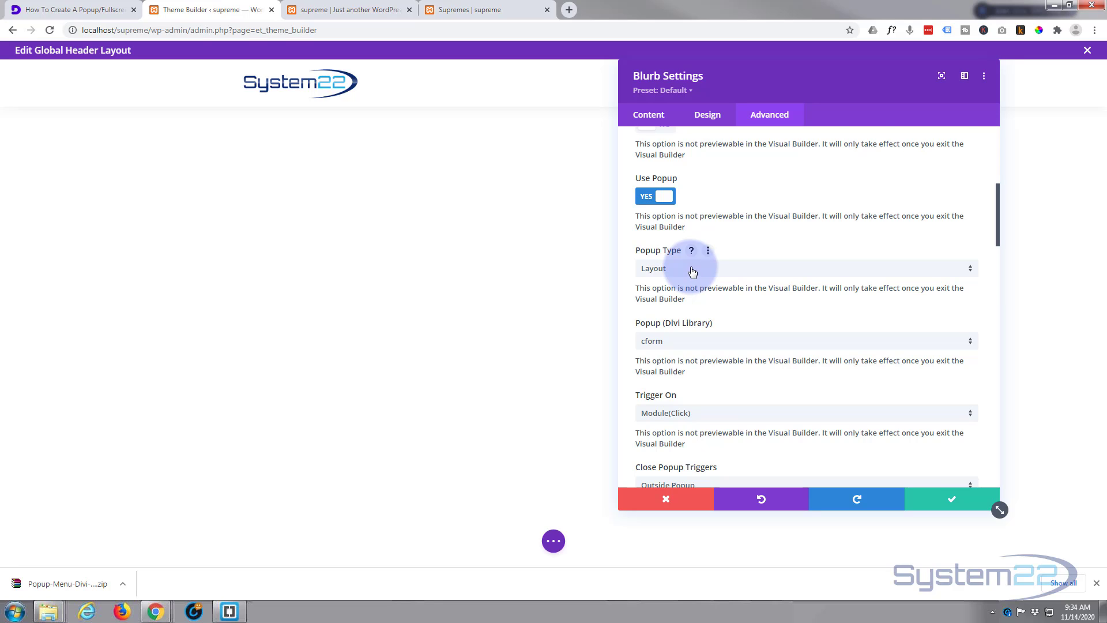
{"action": "scroll", "coordinate": [692, 271], "scroll_direction": "down", "scroll_amount": 1}
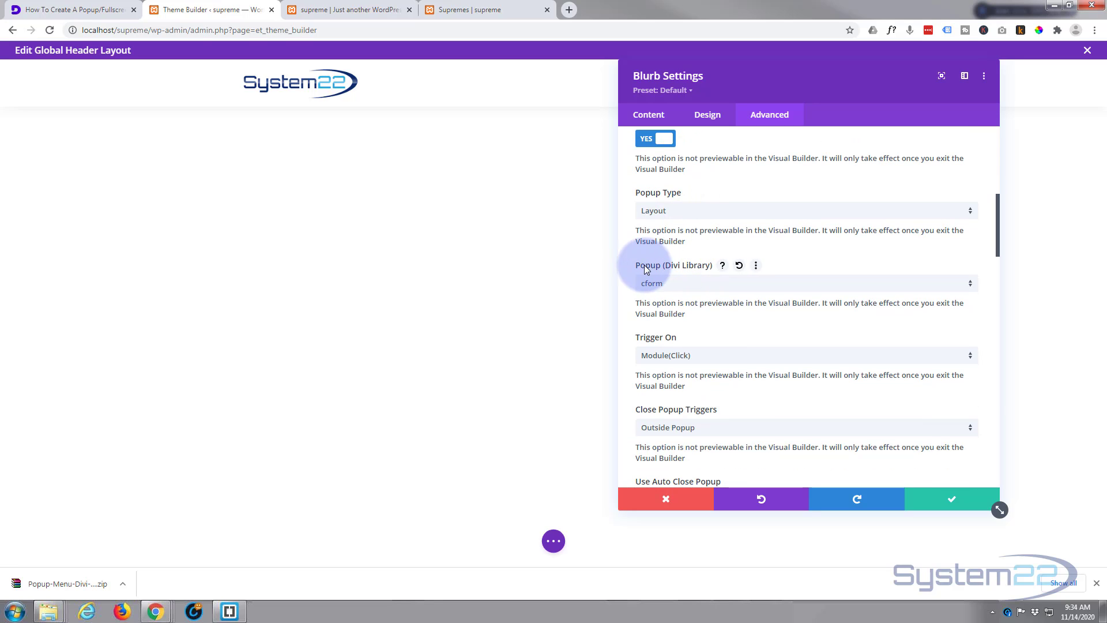
{"action": "left_click", "coordinate": [690, 284]}
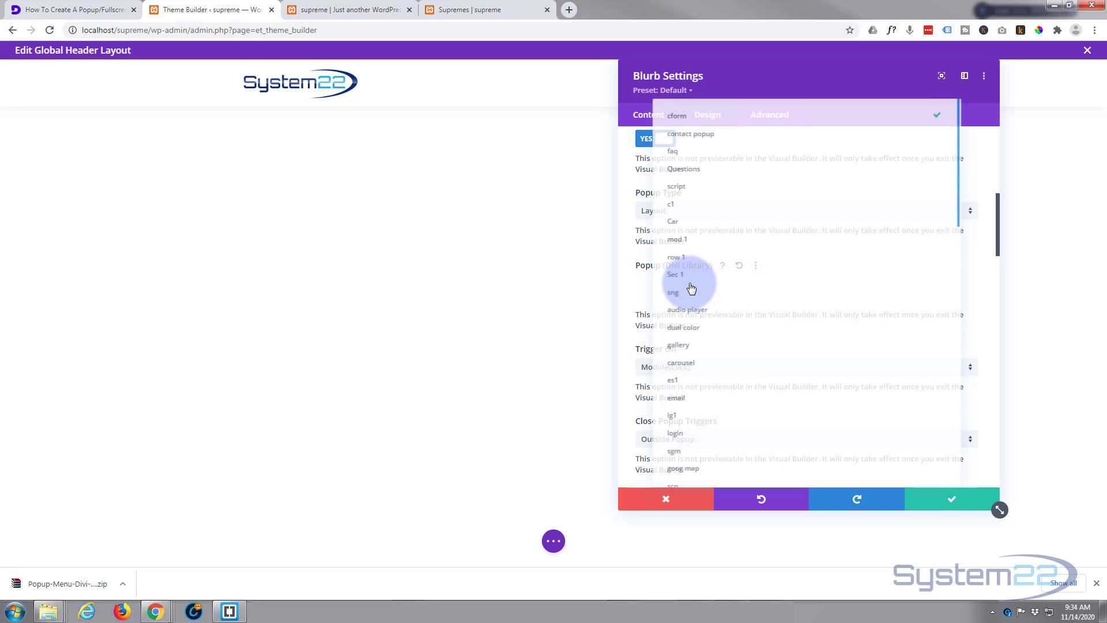
{"action": "scroll", "coordinate": [761, 240], "scroll_direction": "down", "scroll_amount": 12}
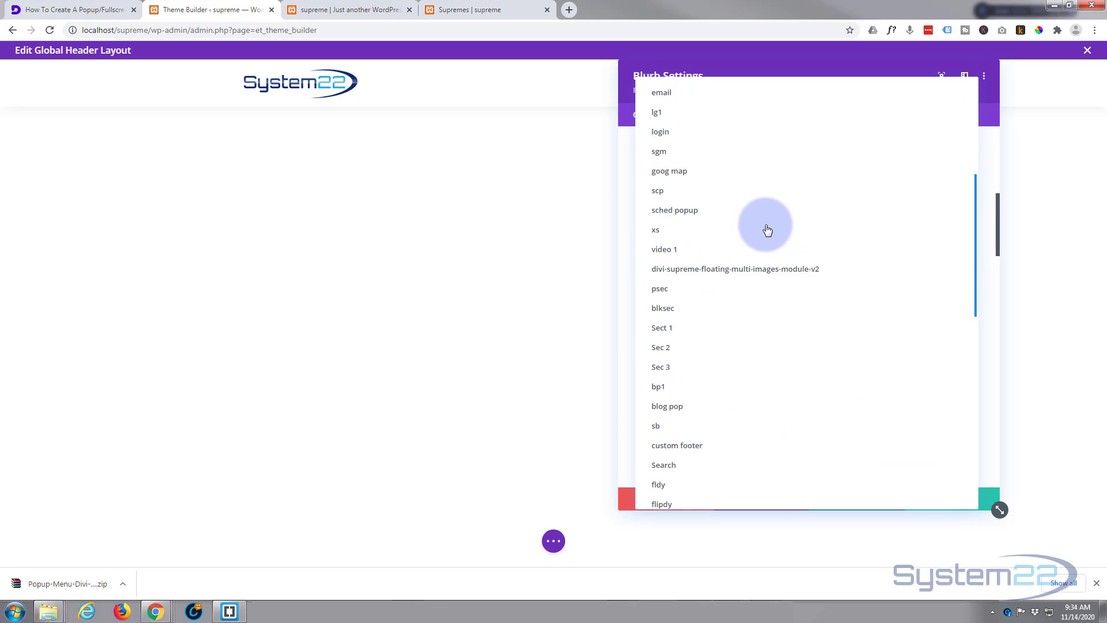
{"action": "scroll", "coordinate": [767, 230], "scroll_direction": "down", "scroll_amount": 2}
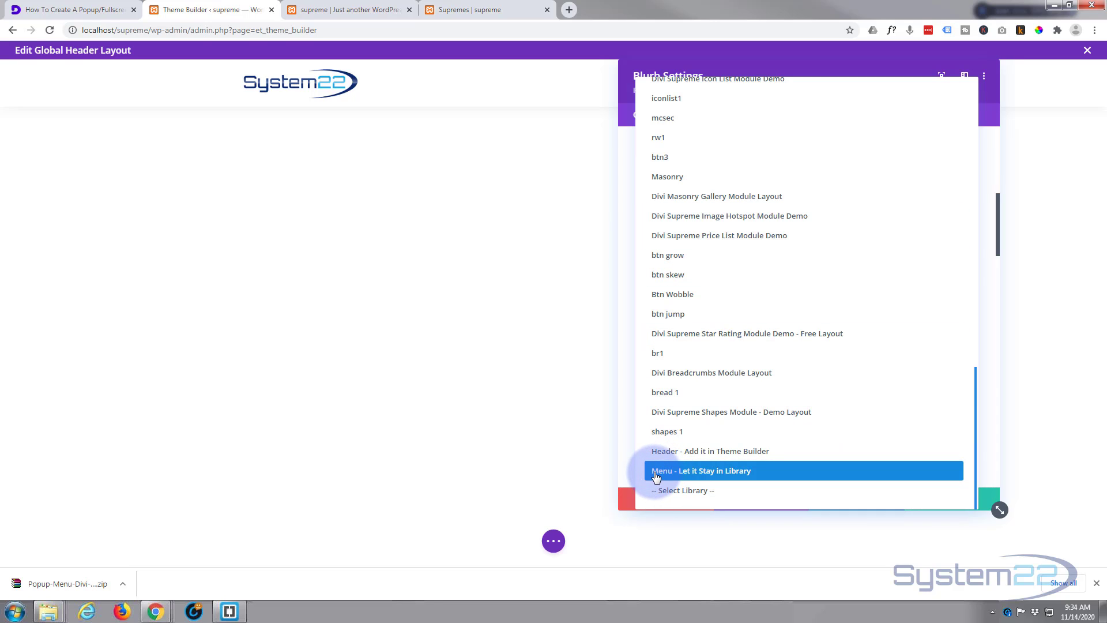
{"action": "left_click", "coordinate": [704, 472]}
- Examine the popup's trigger, close trigger, auto close and animation settings, including the available entrance animations
{"action": "scroll", "coordinate": [726, 333], "scroll_direction": "down", "scroll_amount": 1}
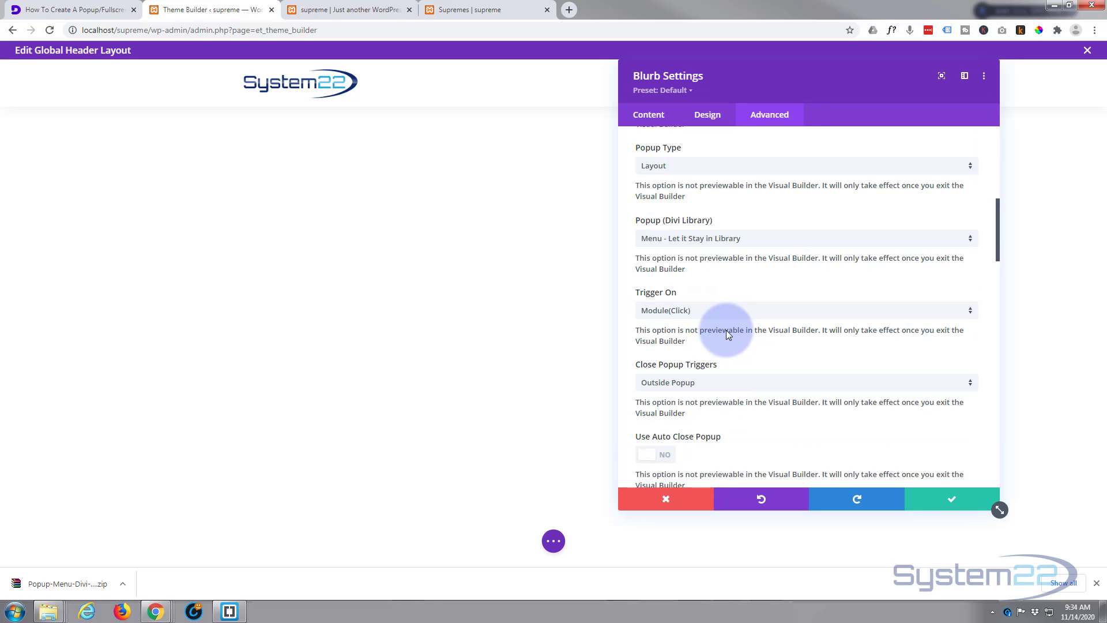
{"action": "scroll", "coordinate": [725, 330], "scroll_direction": "down", "scroll_amount": 1}
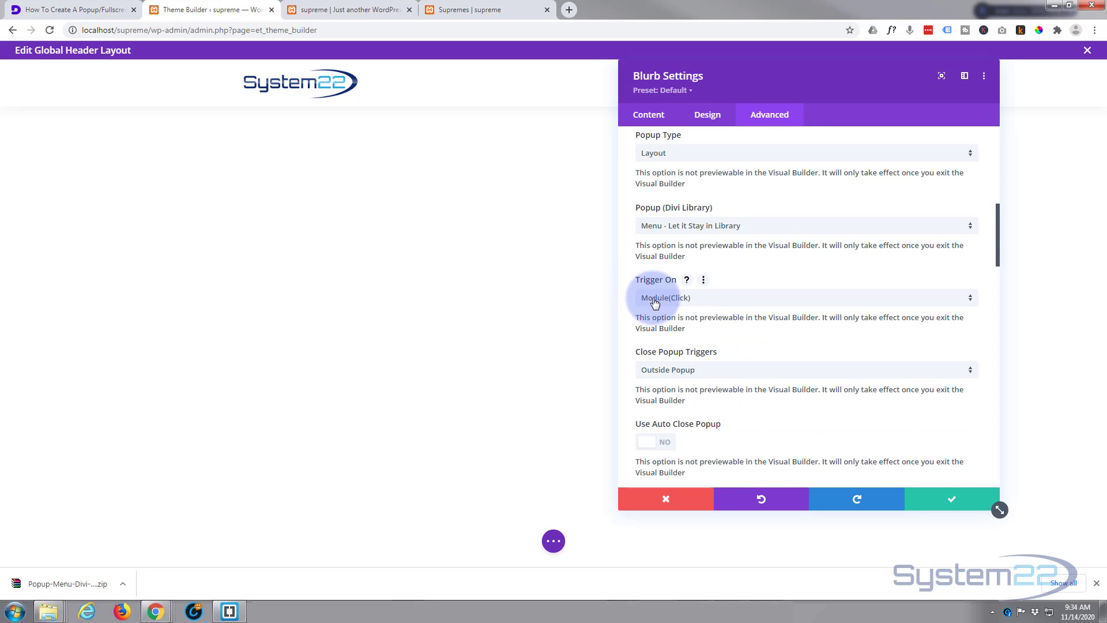
{"action": "scroll", "coordinate": [754, 294], "scroll_direction": "down", "scroll_amount": 1}
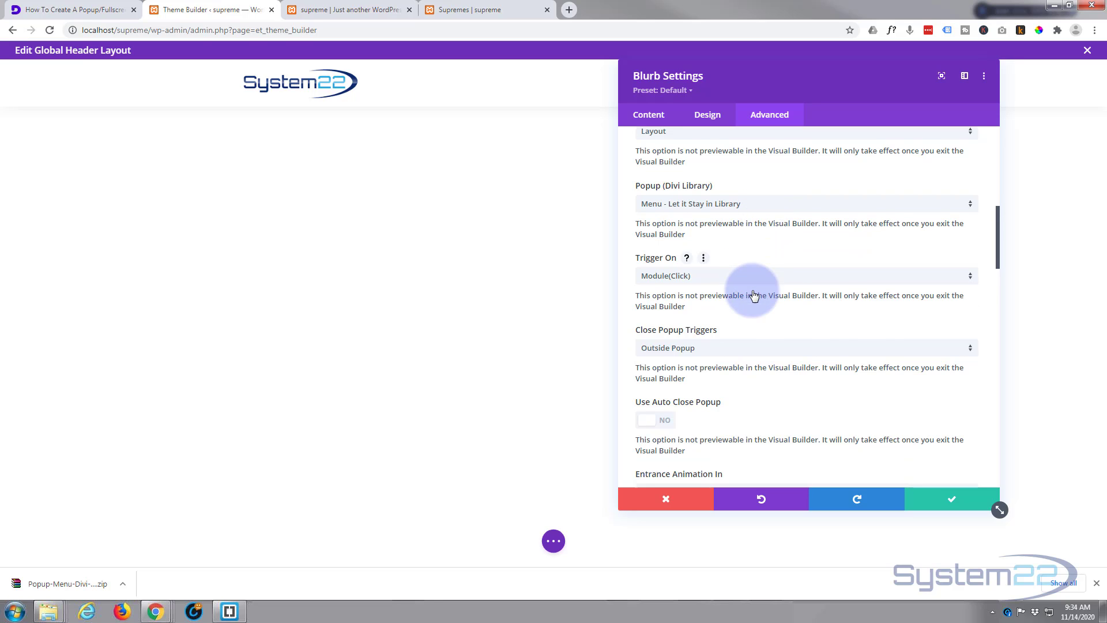
{"action": "scroll", "coordinate": [752, 293], "scroll_direction": "down", "scroll_amount": 3}
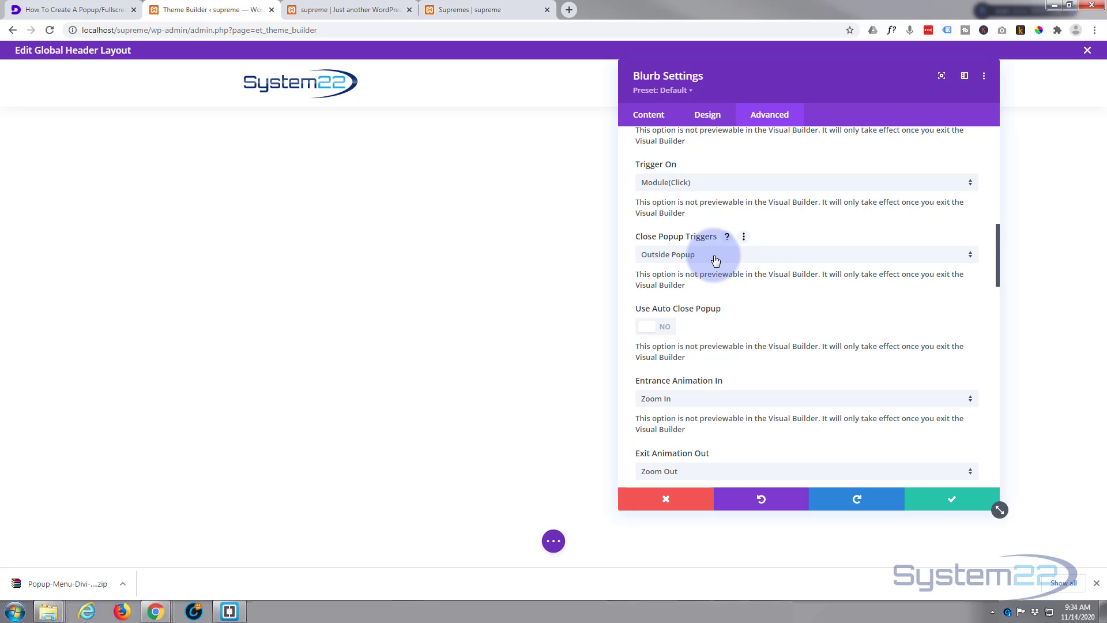
{"action": "scroll", "coordinate": [728, 281], "scroll_direction": "down", "scroll_amount": 2}
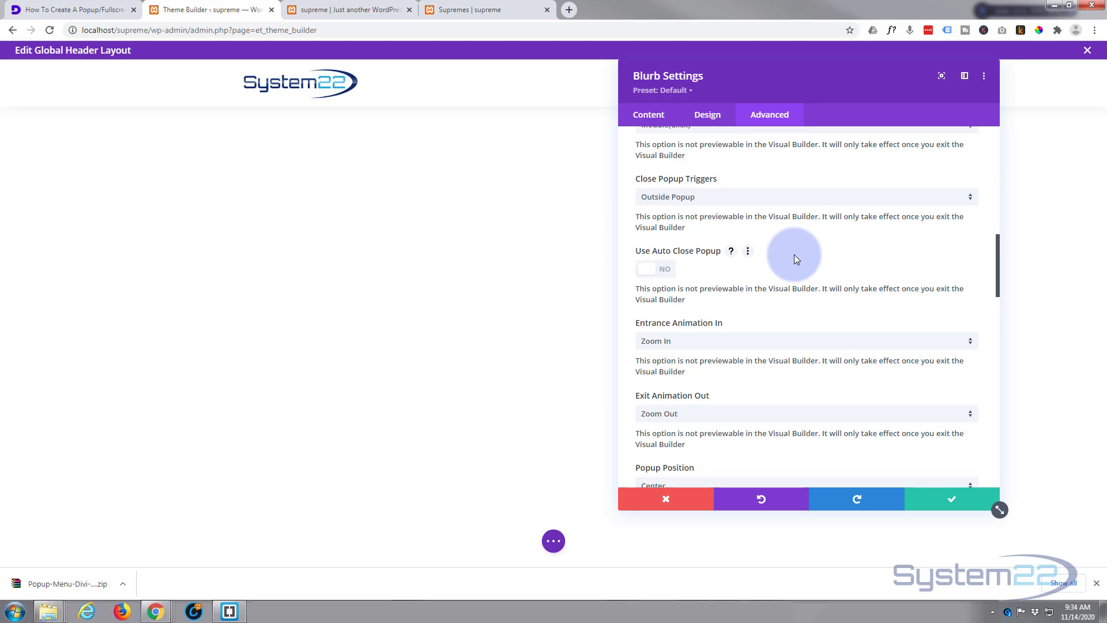
{"action": "scroll", "coordinate": [794, 254], "scroll_direction": "down", "scroll_amount": 4}
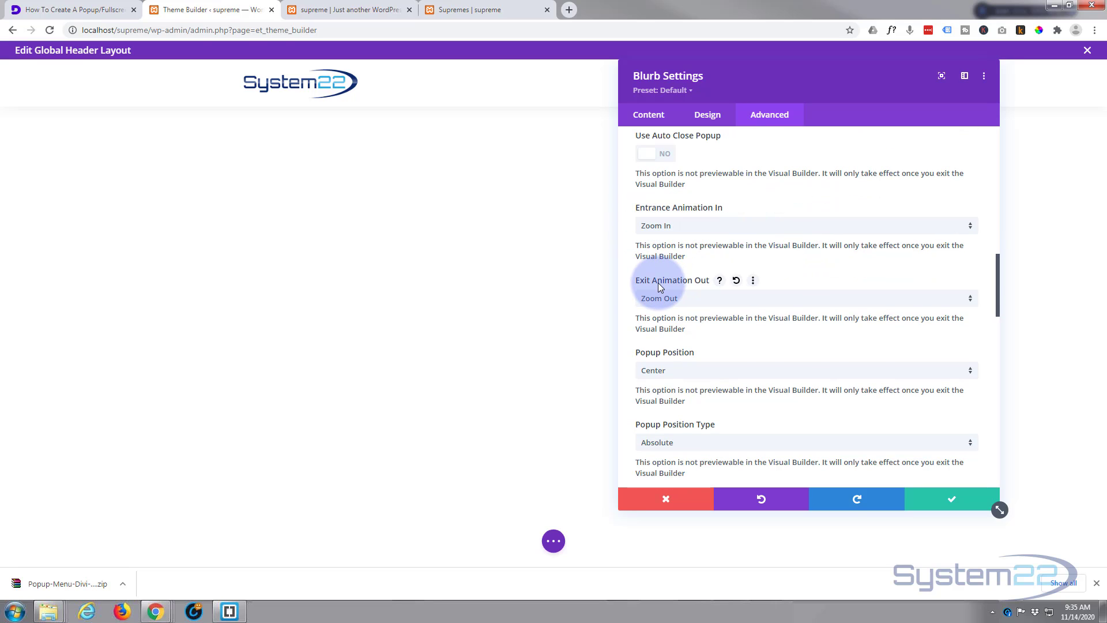
{"action": "left_click", "coordinate": [694, 226]}
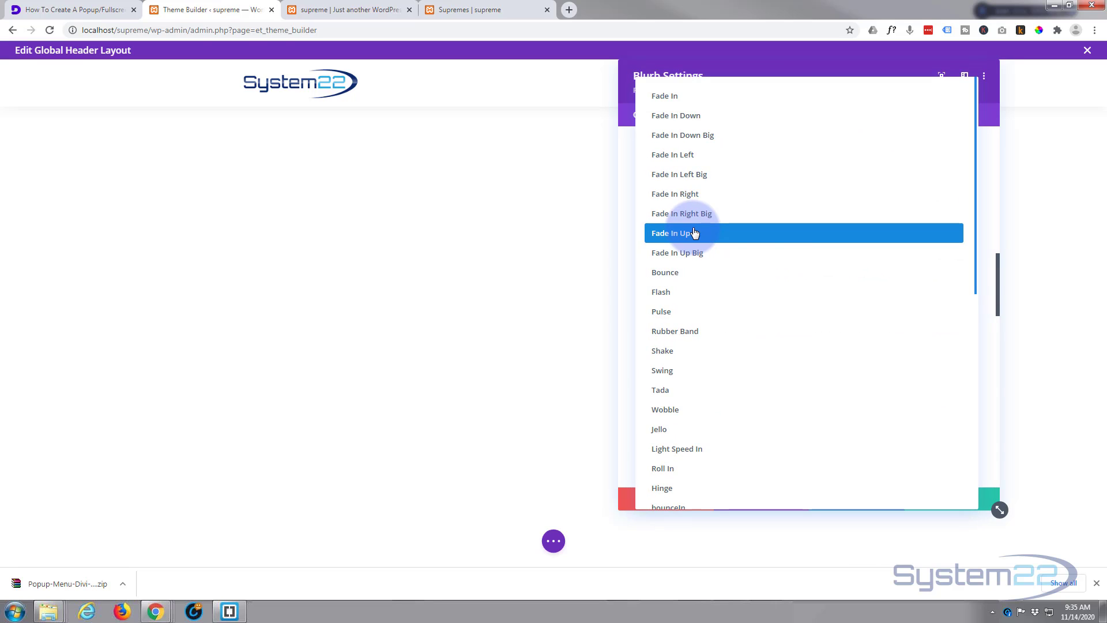
{"action": "left_click", "coordinate": [990, 225]}
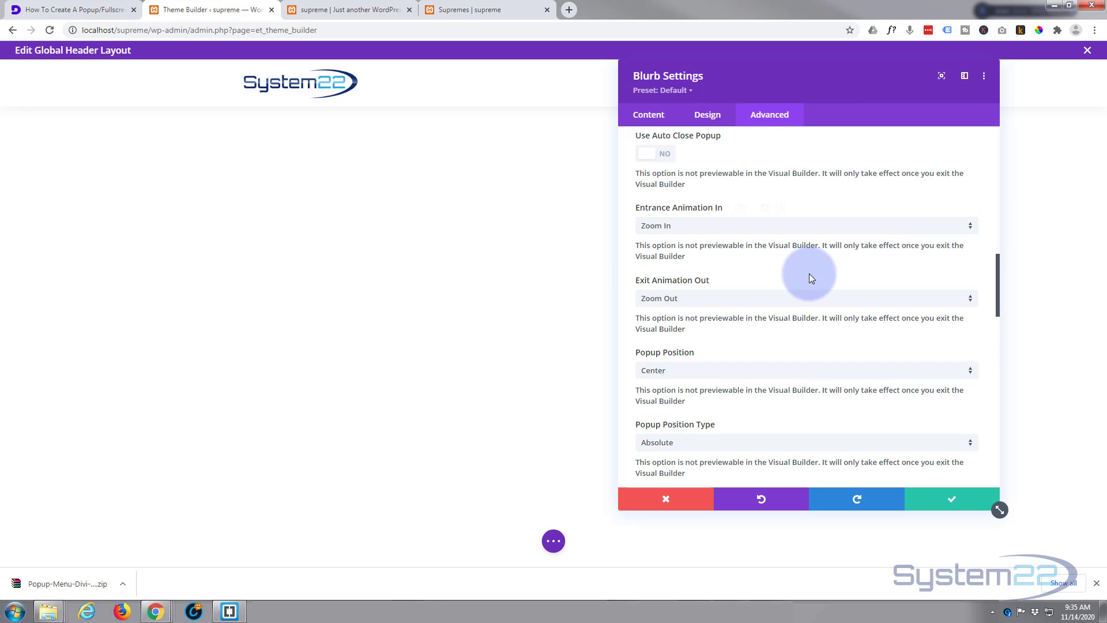
- Review the popup's position, fullwidth and overlay settings, along with the close button's placement, size, icon and color options
{"action": "scroll", "coordinate": [690, 271], "scroll_direction": "down", "scroll_amount": 3}
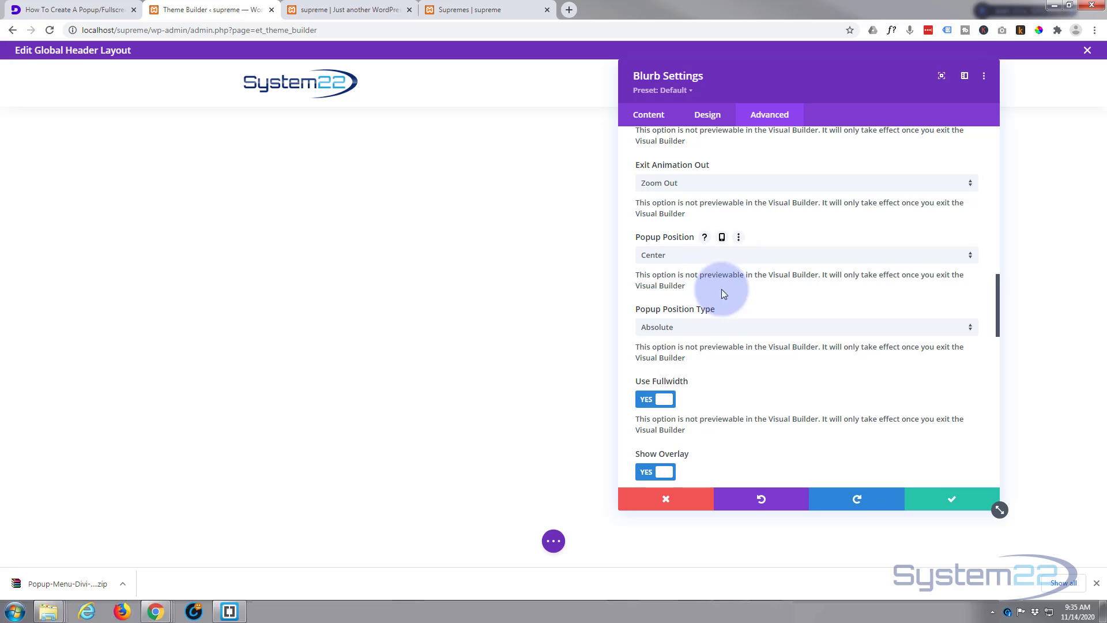
{"action": "scroll", "coordinate": [725, 302], "scroll_direction": "down", "scroll_amount": 1}
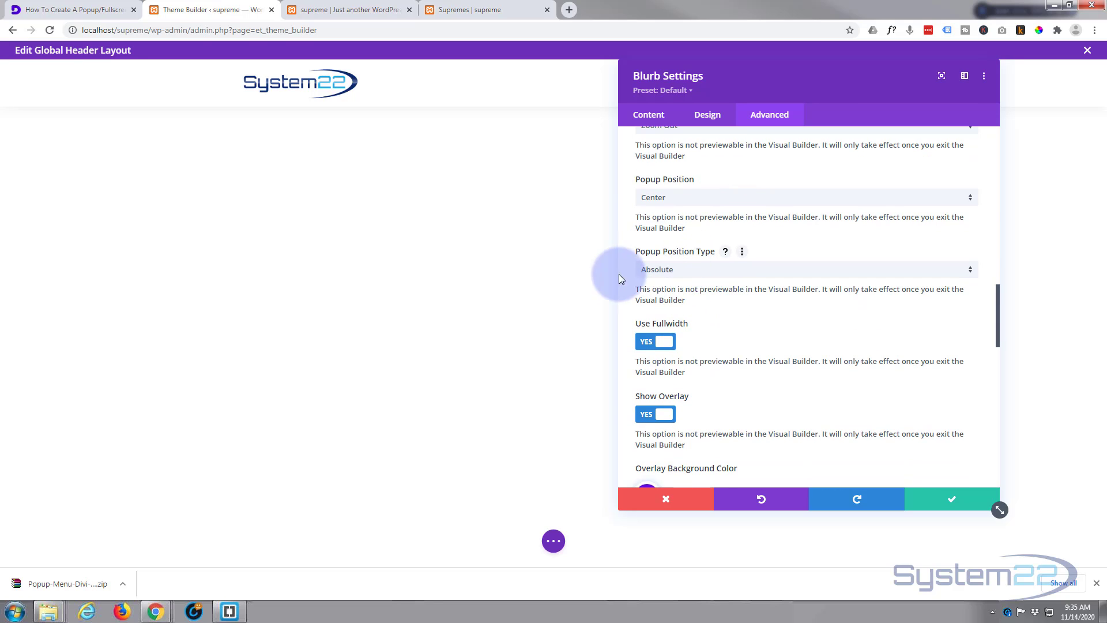
{"action": "scroll", "coordinate": [784, 305], "scroll_direction": "down", "scroll_amount": 2}
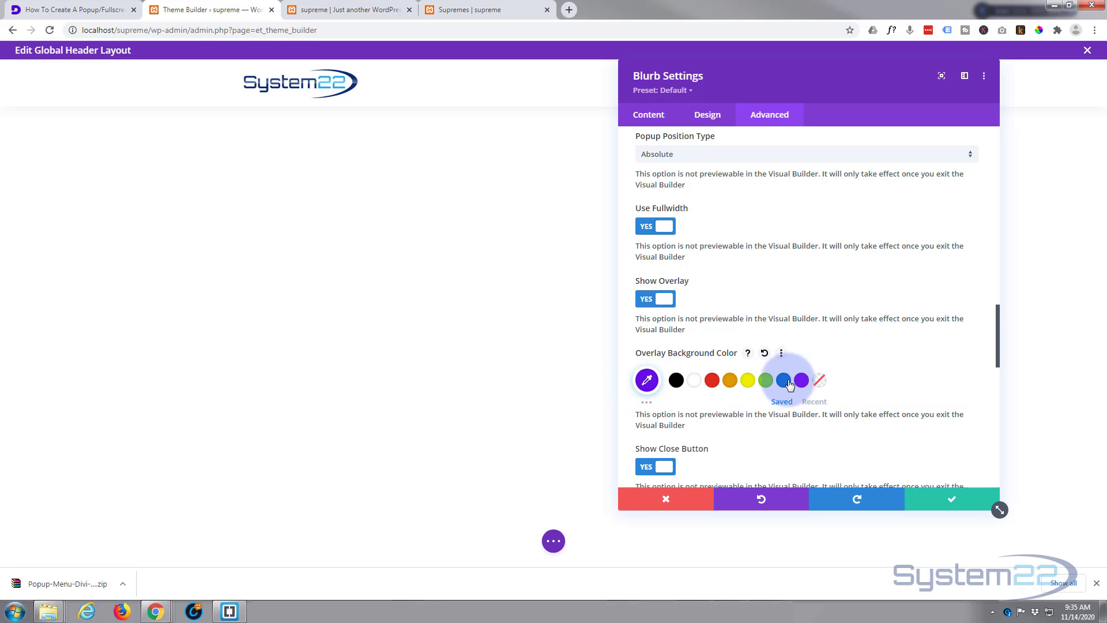
{"action": "scroll", "coordinate": [856, 351], "scroll_direction": "down", "scroll_amount": 3}
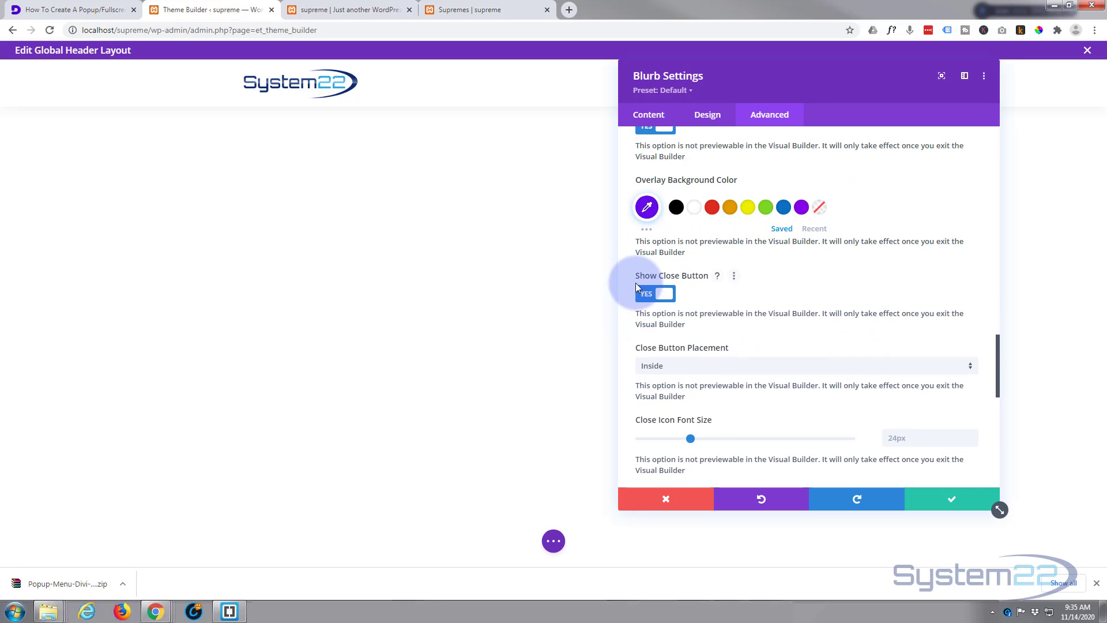
{"action": "scroll", "coordinate": [703, 295], "scroll_direction": "down", "scroll_amount": 2}
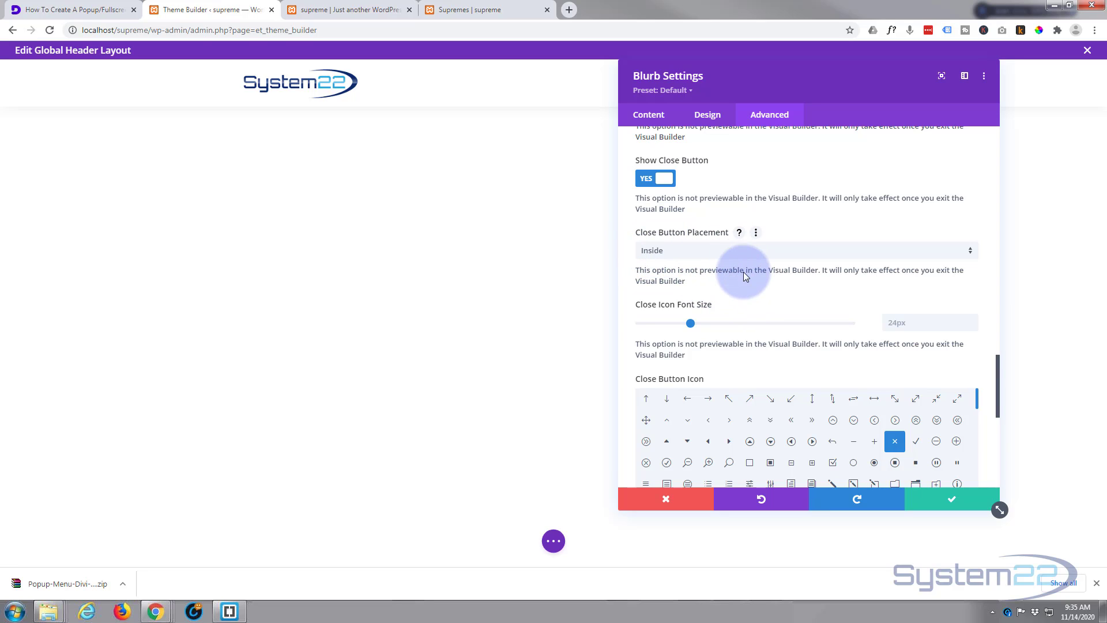
{"action": "scroll", "coordinate": [745, 277], "scroll_direction": "down", "scroll_amount": 2}
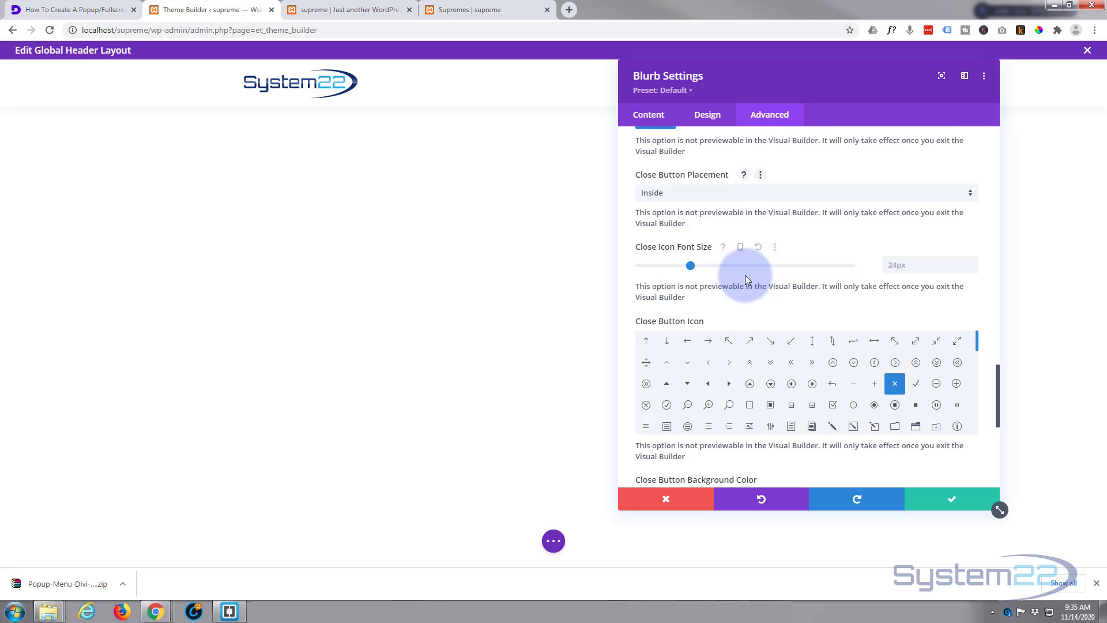
{"action": "scroll", "coordinate": [745, 275], "scroll_direction": "down", "scroll_amount": 1}
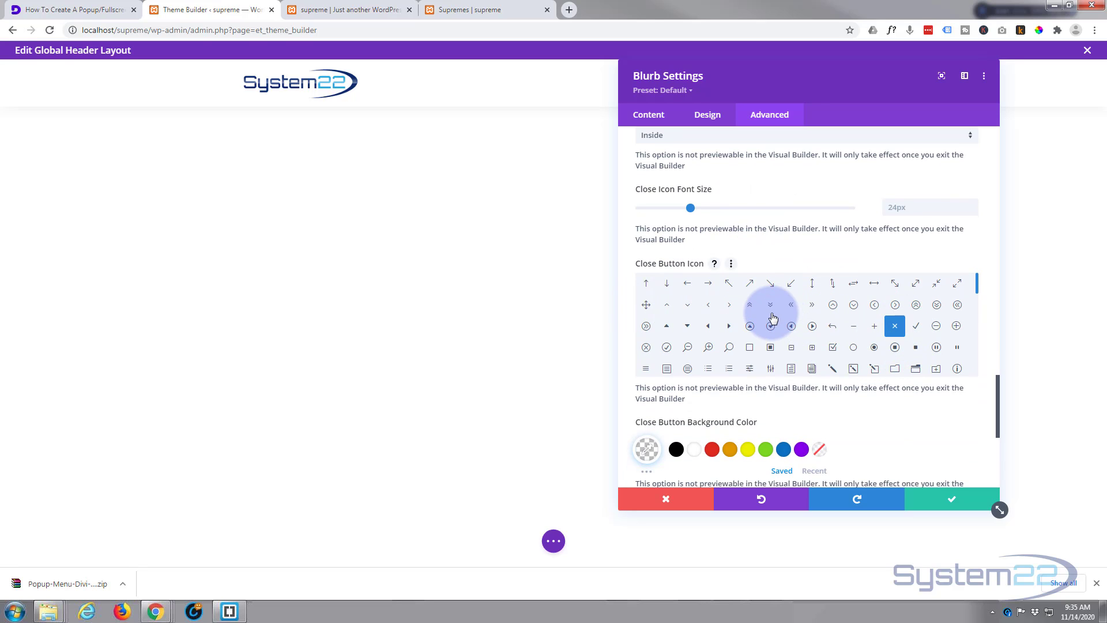
{"action": "scroll", "coordinate": [773, 317], "scroll_direction": "down", "scroll_amount": 10}
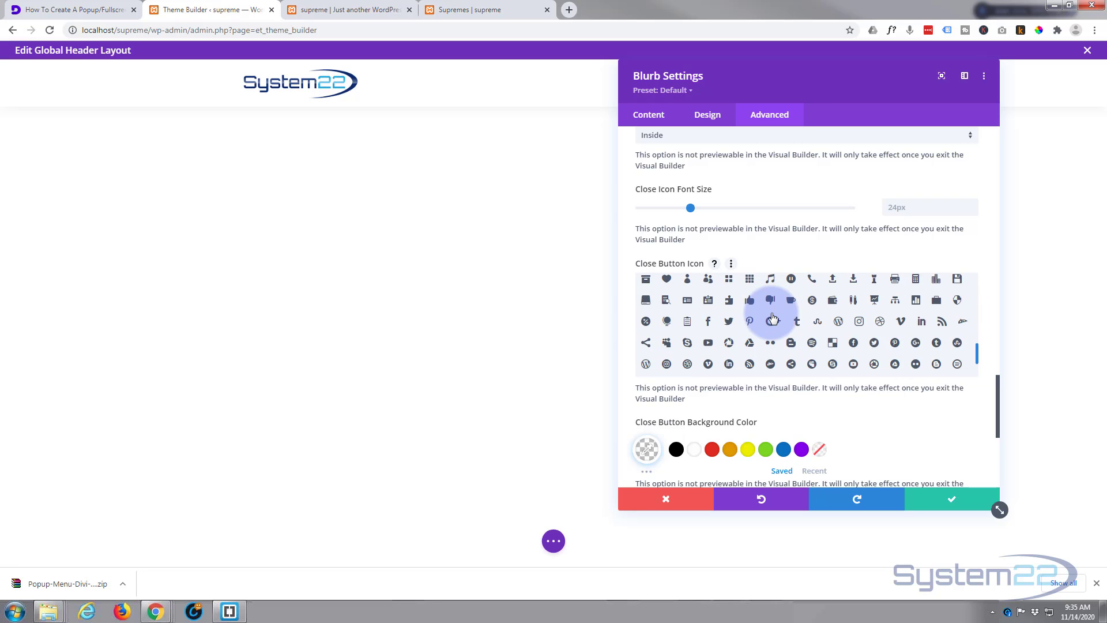
{"action": "scroll", "coordinate": [852, 391], "scroll_direction": "down", "scroll_amount": 2}
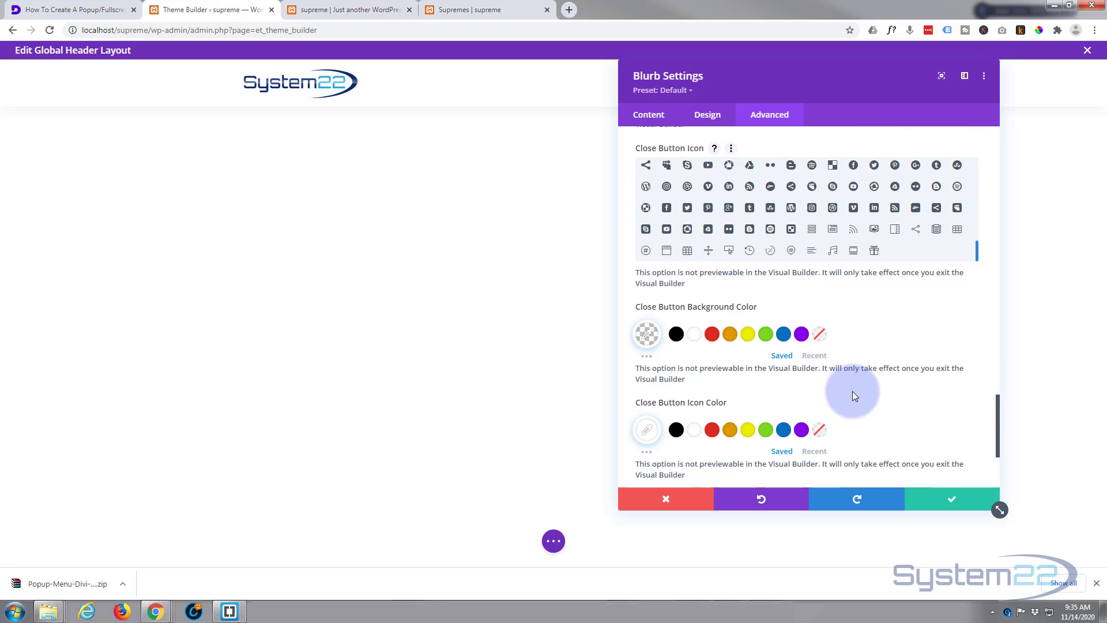
{"action": "scroll", "coordinate": [855, 395], "scroll_direction": "down", "scroll_amount": 1}
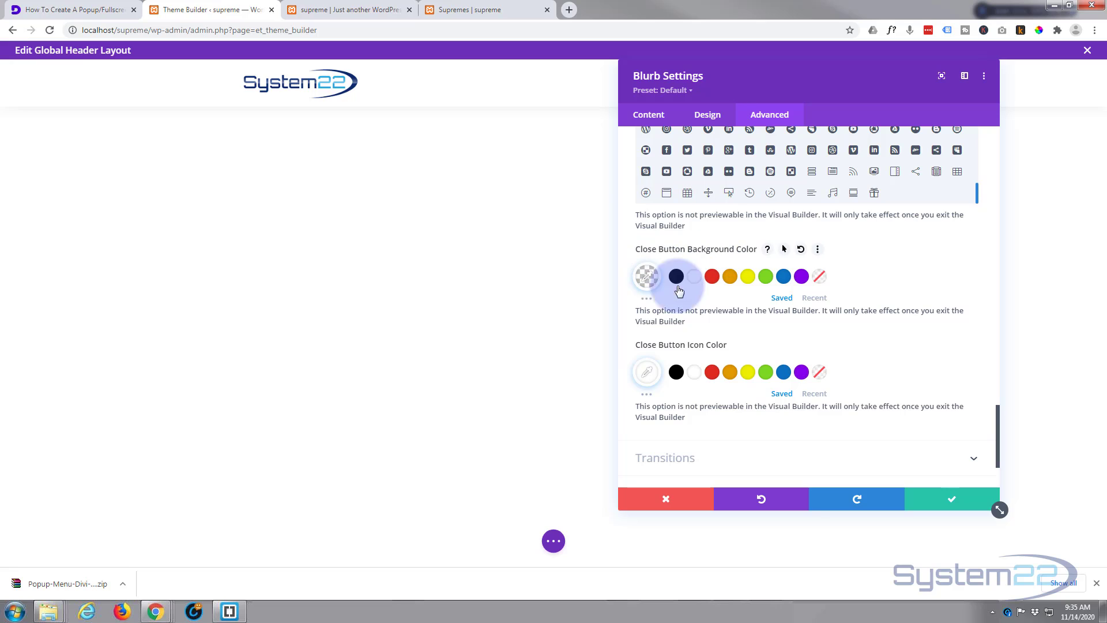
{"action": "scroll", "coordinate": [869, 331], "scroll_direction": "down", "scroll_amount": 1}
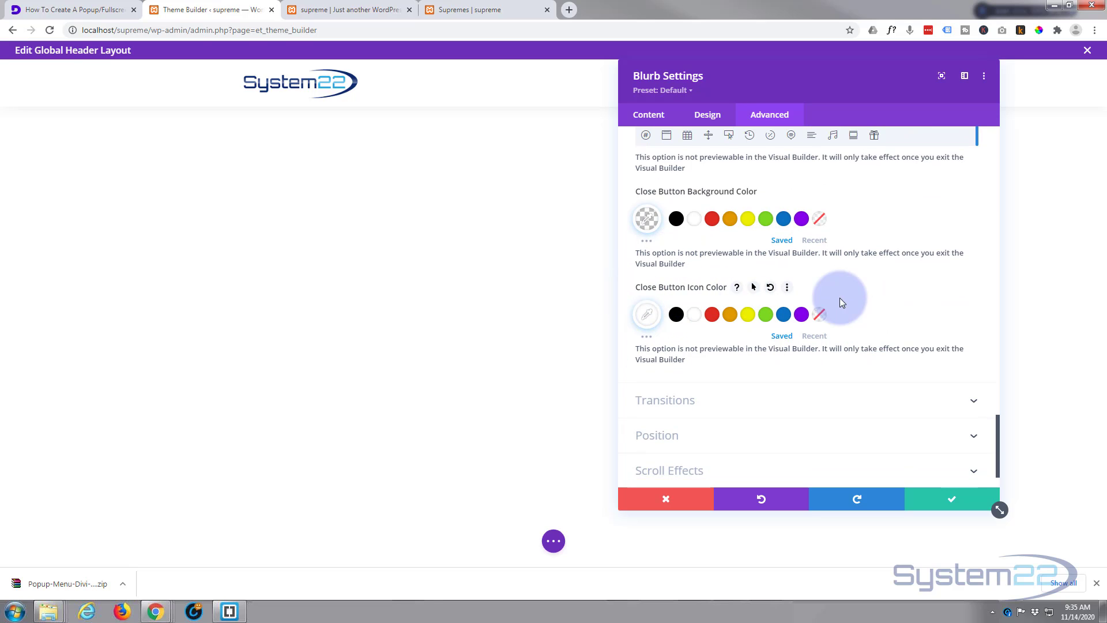
{"action": "scroll", "coordinate": [854, 302], "scroll_direction": "down", "scroll_amount": 1}
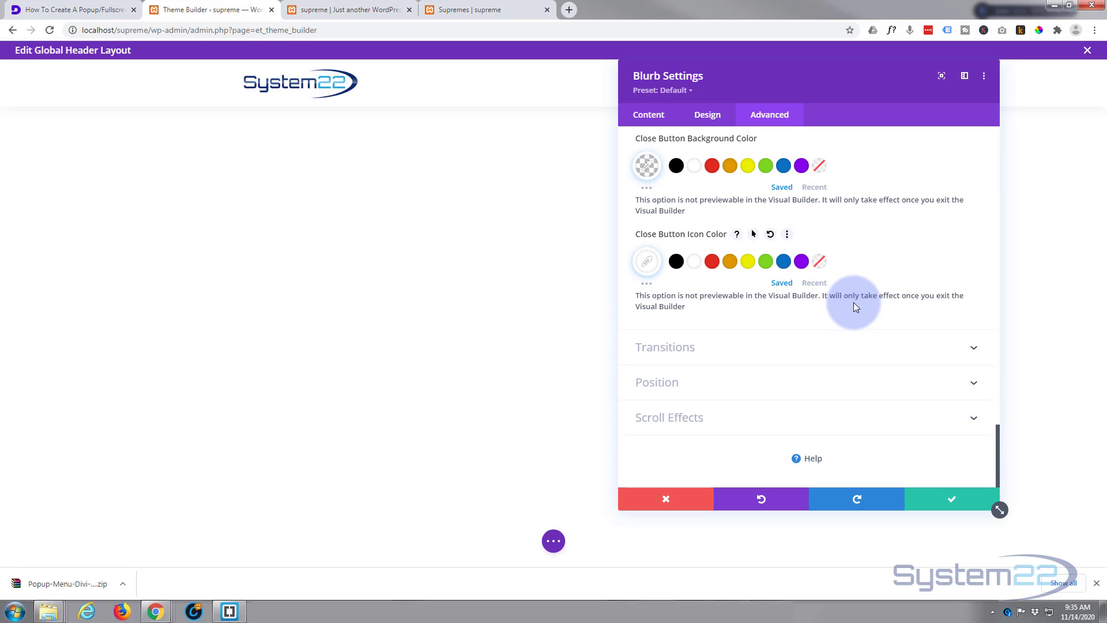
- Save the menu icon's blurb settings and the global header layout
{"action": "left_click", "coordinate": [952, 499]}
{"action": "left_click", "coordinate": [558, 547]}
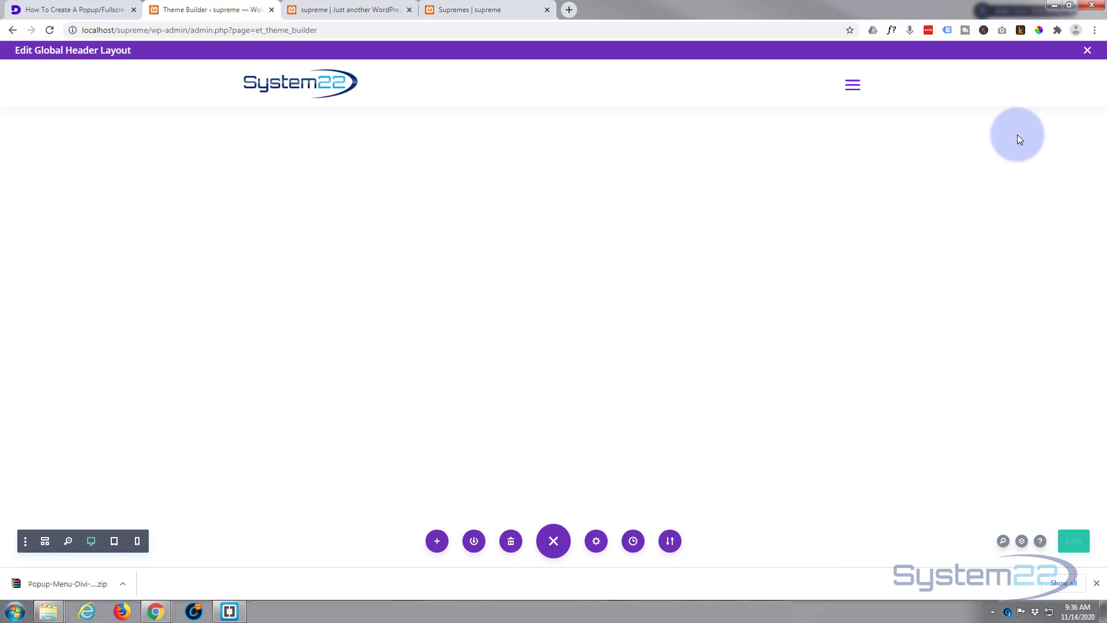
- Close the global header layout editor and save the Theme Builder changes
{"action": "left_click", "coordinate": [1088, 52]}
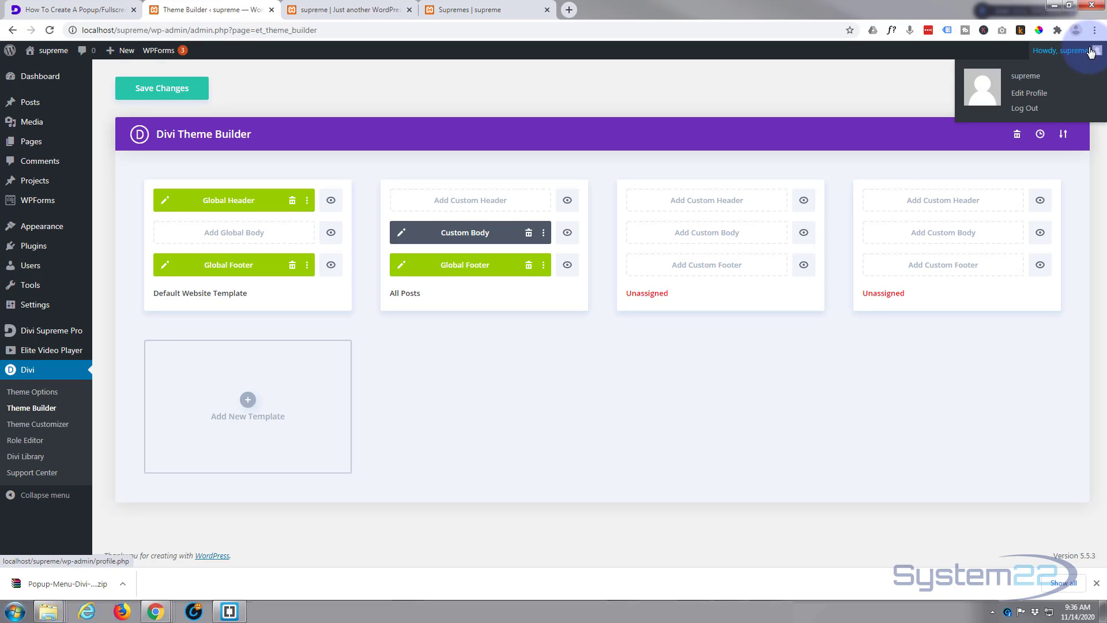
{"action": "left_click", "coordinate": [154, 90]}
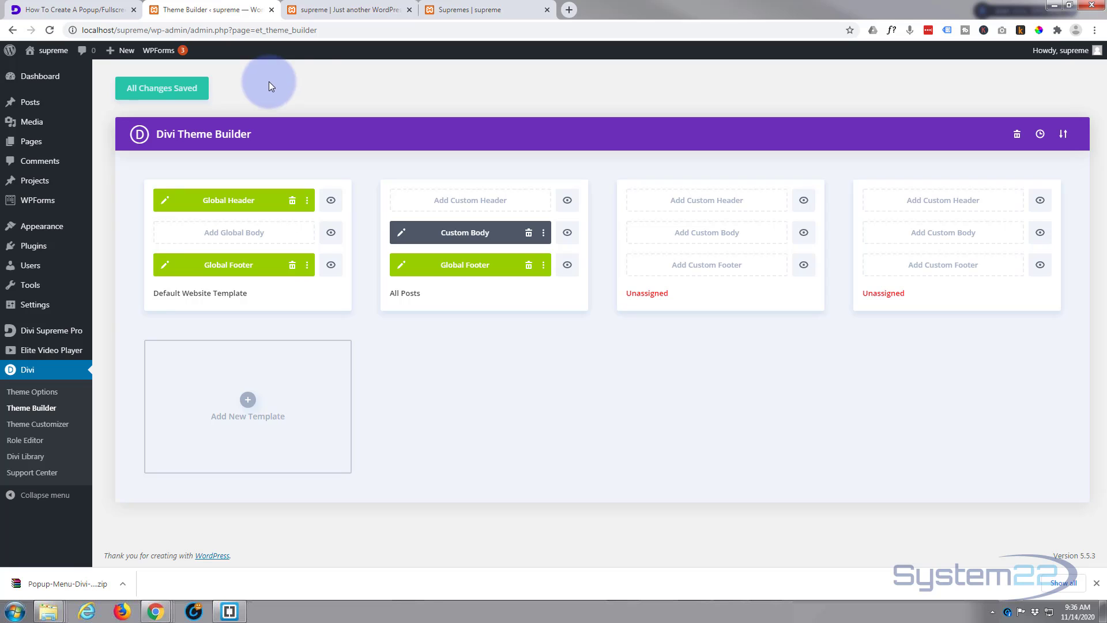
- Reload the site's homepage and test opening and closing the full-screen popup menu from the header icon
{"action": "left_click", "coordinate": [335, 15]}
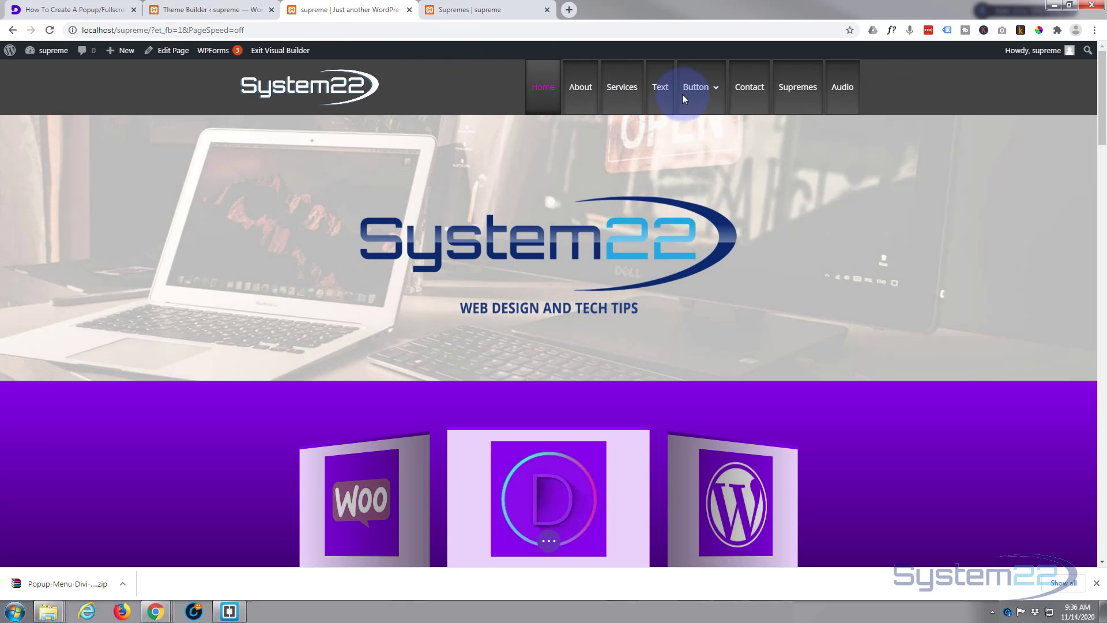
{"action": "left_click", "coordinate": [49, 32]}
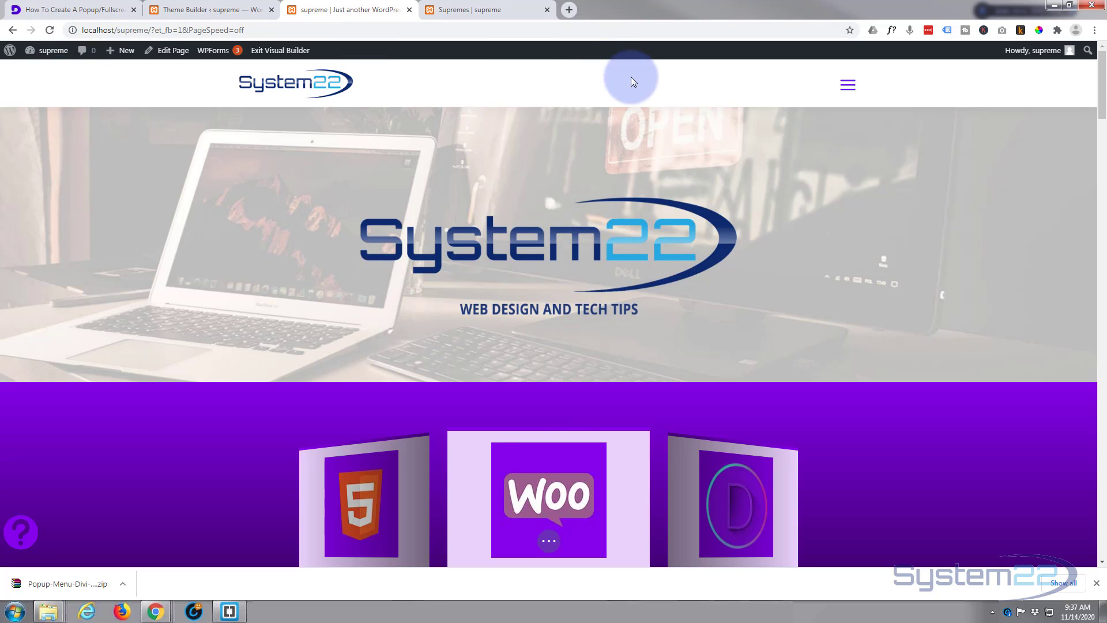
{"action": "left_click", "coordinate": [847, 86]}
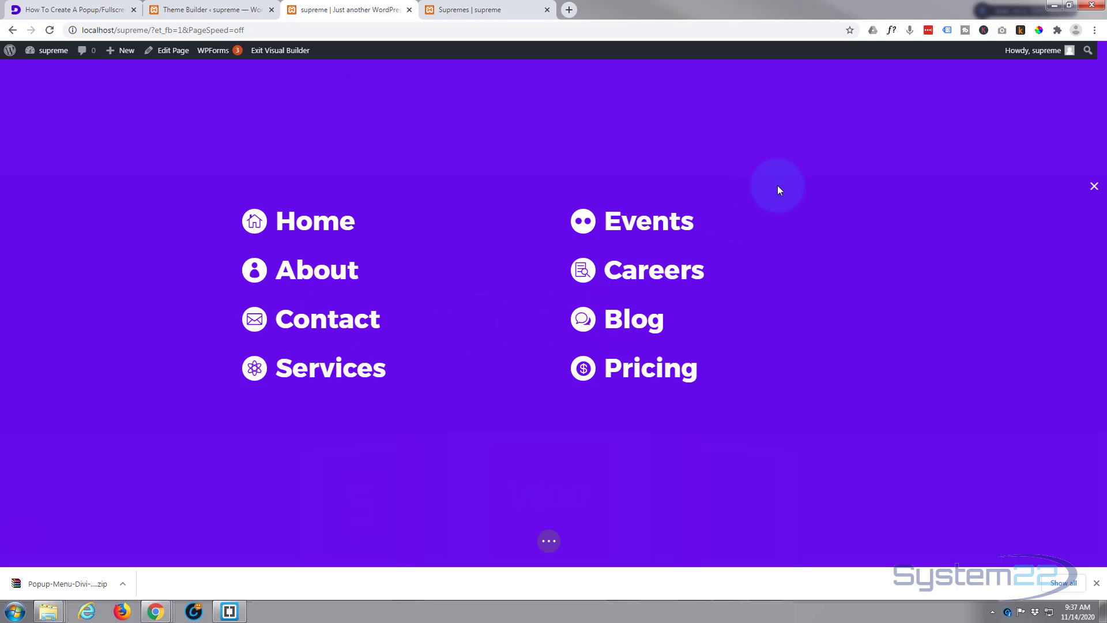
{"action": "left_click", "coordinate": [1094, 189]}
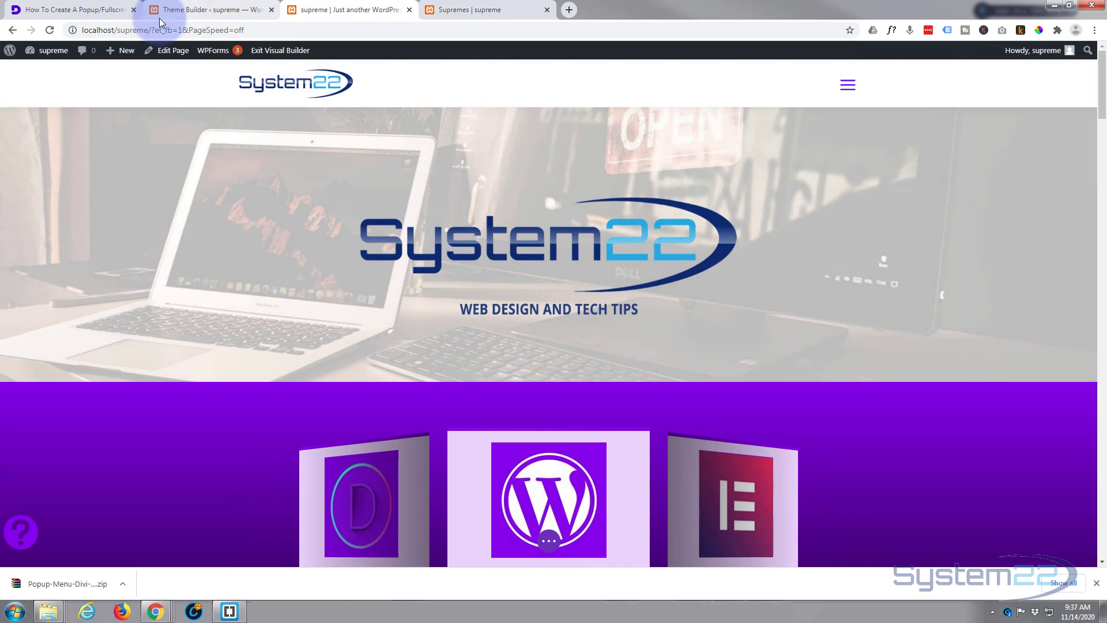
- Search the Divi Library for "menu" and open the "Menu – Let it Stay in Library" layout for editing
{"action": "left_click", "coordinate": [186, 11]}
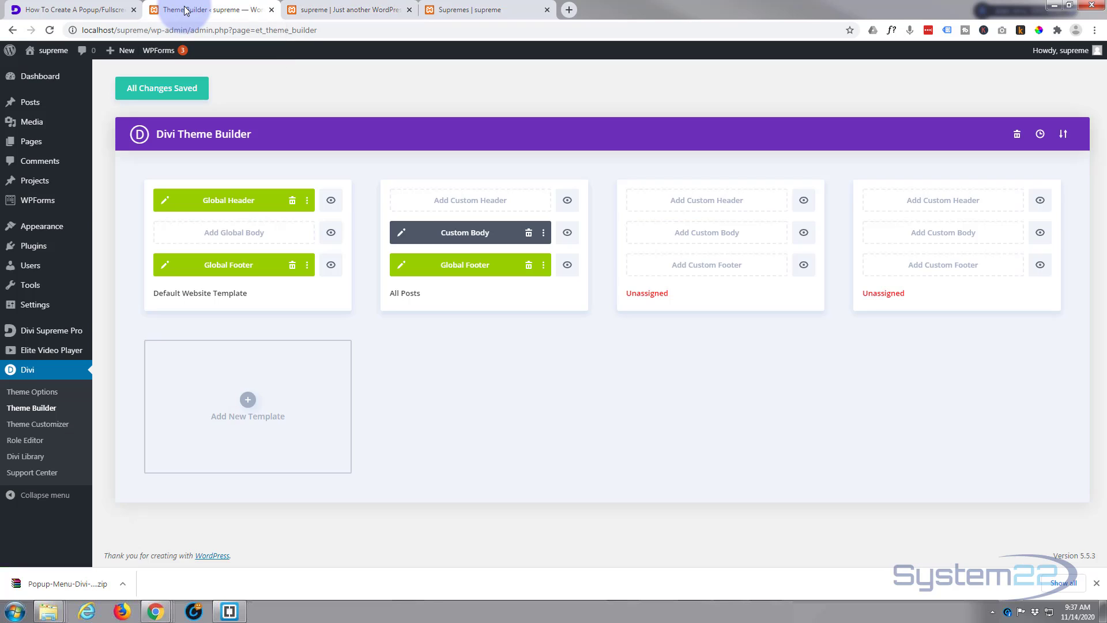
{"action": "left_click", "coordinate": [25, 457]}
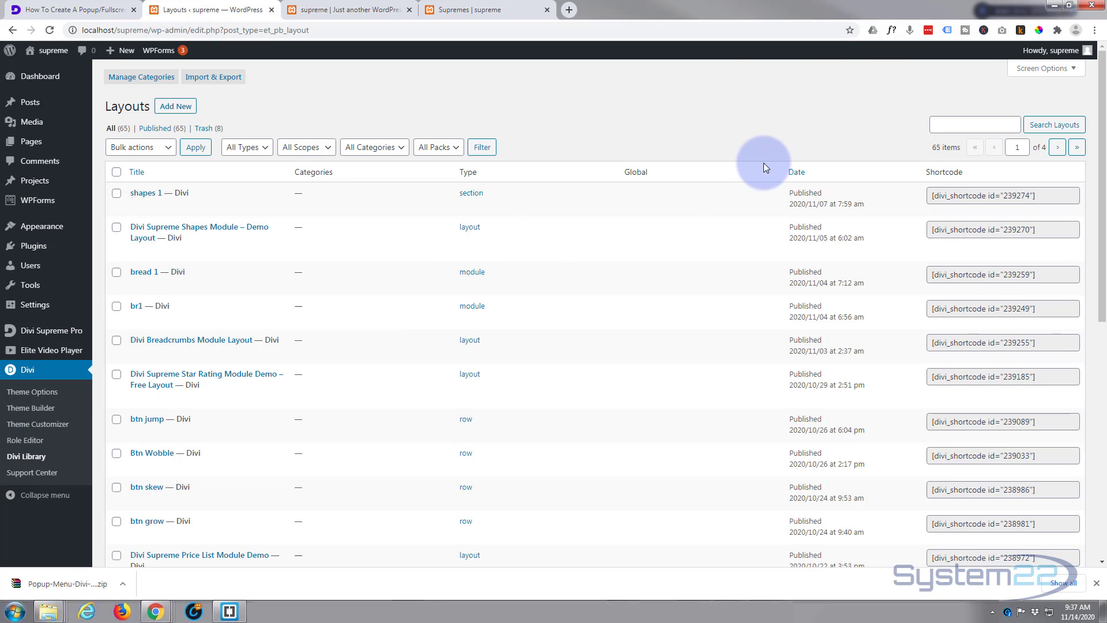
{"action": "left_click", "coordinate": [946, 124]}
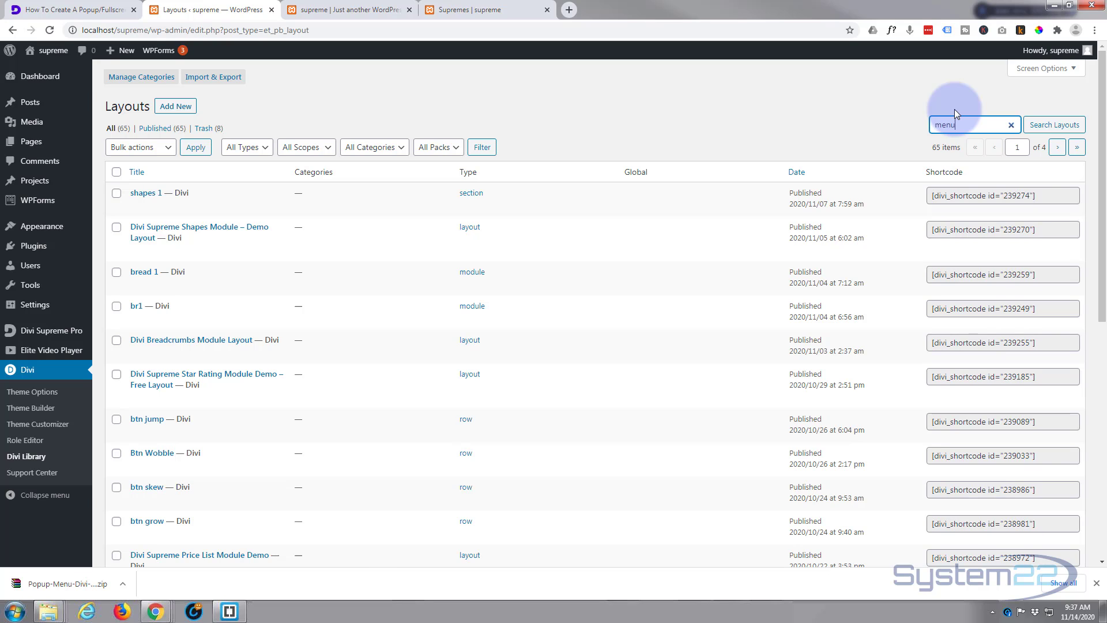
{"action": "key", "text": "Return"}
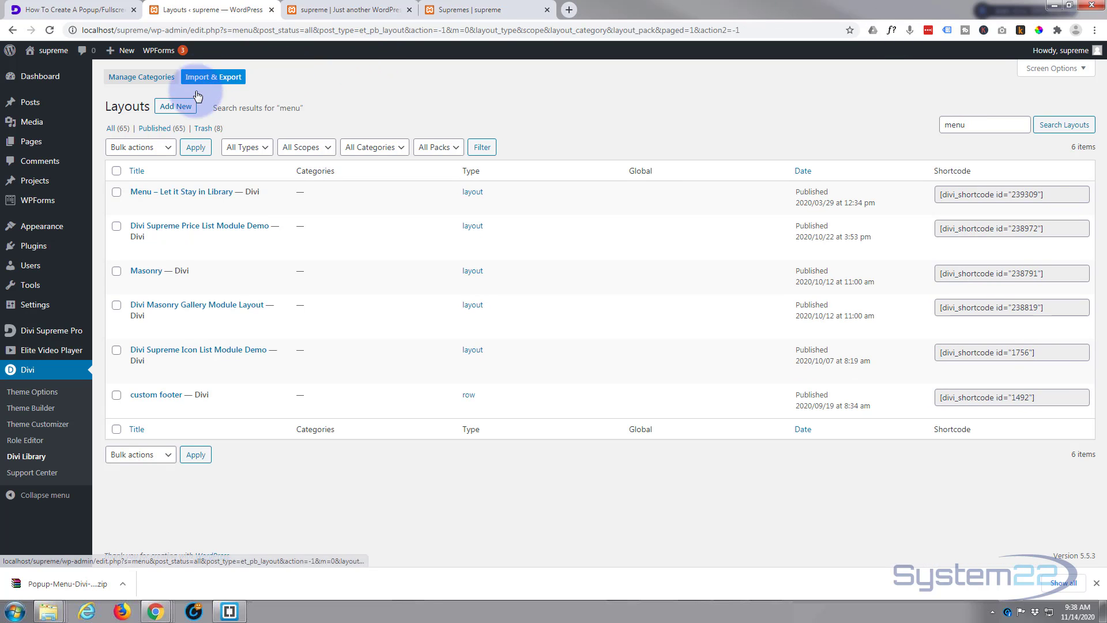
{"action": "left_click", "coordinate": [136, 206]}
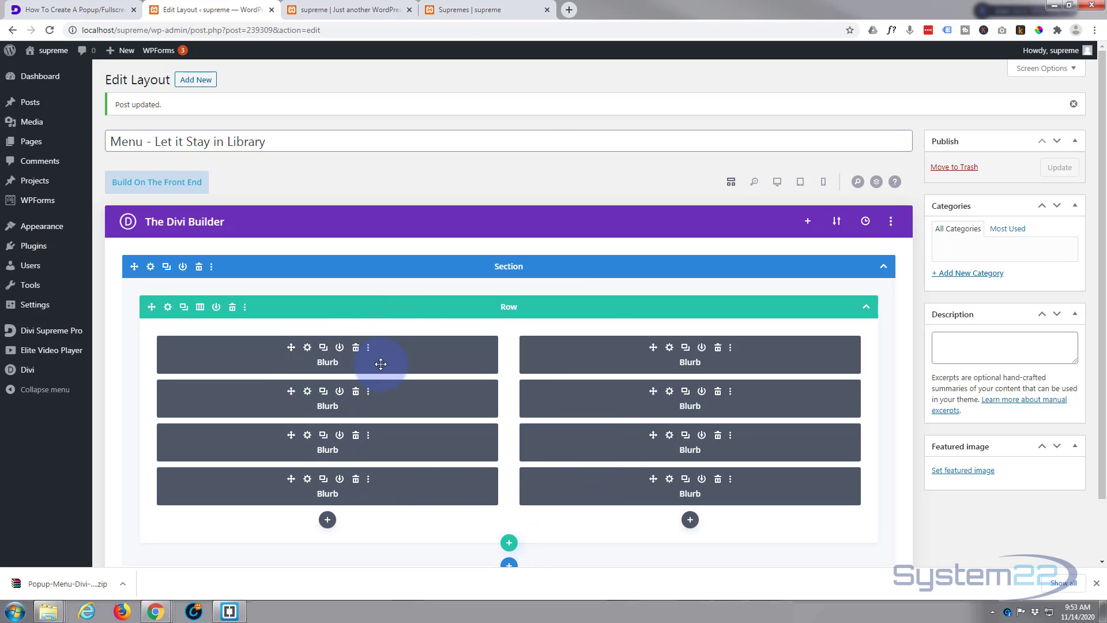
- Set the Home blurb's title link URL to the dynamic Homepage Link and save the blurb
{"action": "left_click", "coordinate": [308, 347]}
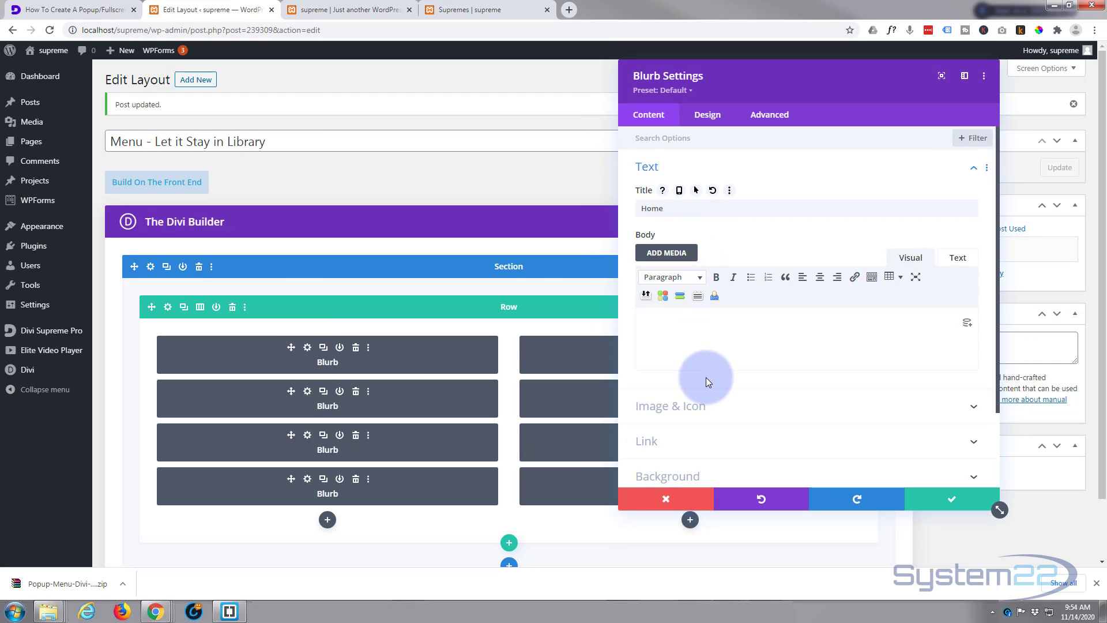
{"action": "scroll", "coordinate": [705, 377], "scroll_direction": "down", "scroll_amount": 3}
{"action": "left_click", "coordinate": [701, 348]}
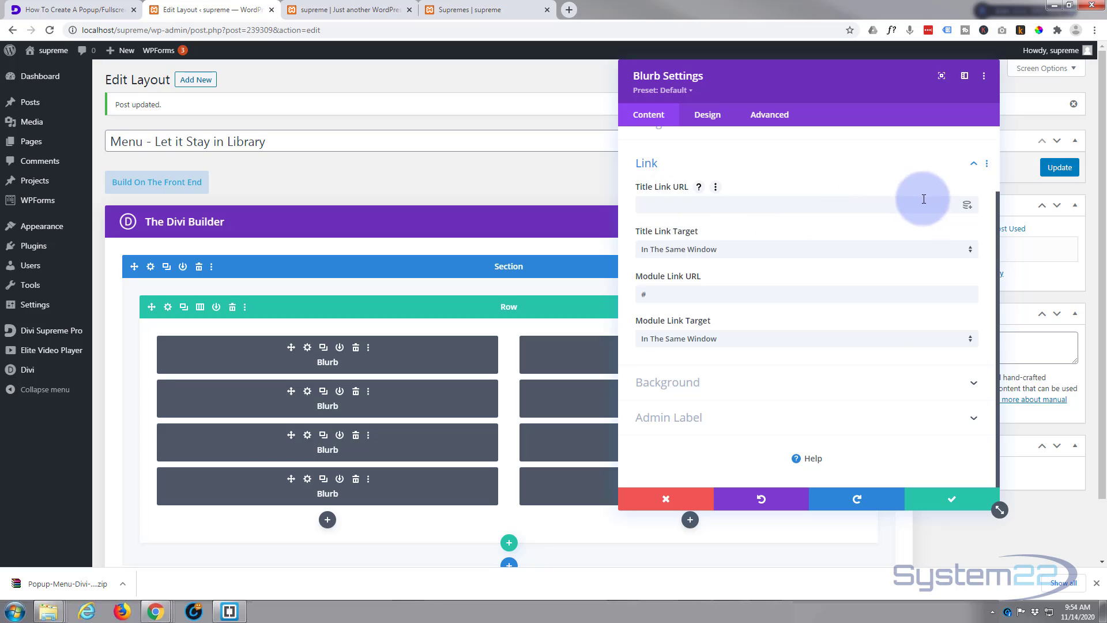
{"action": "left_click", "coordinate": [685, 206]}
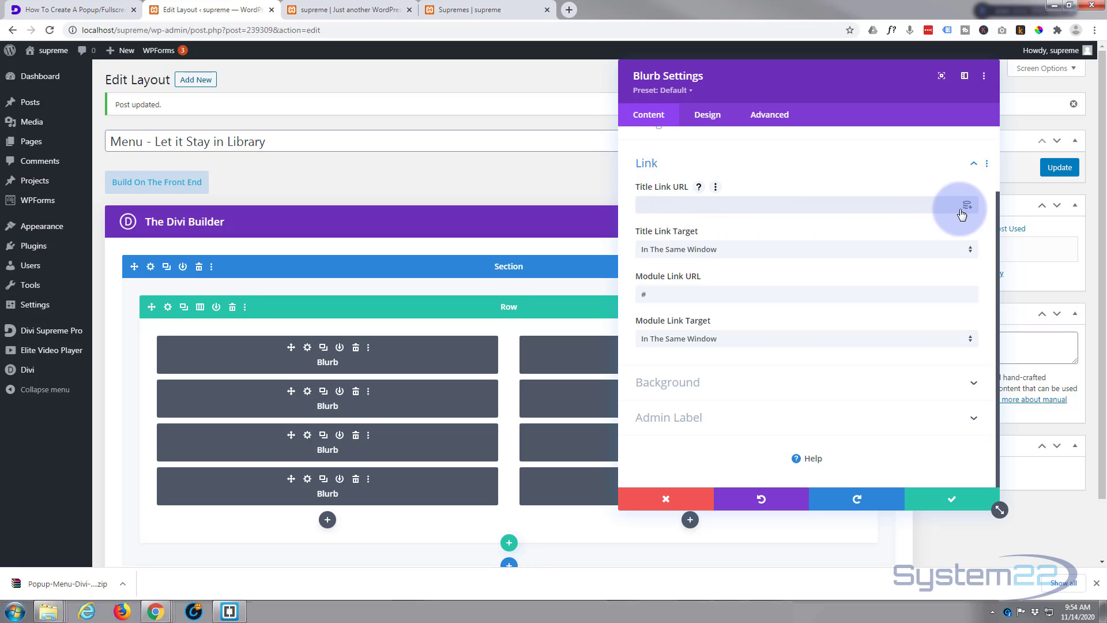
{"action": "left_click", "coordinate": [967, 207]}
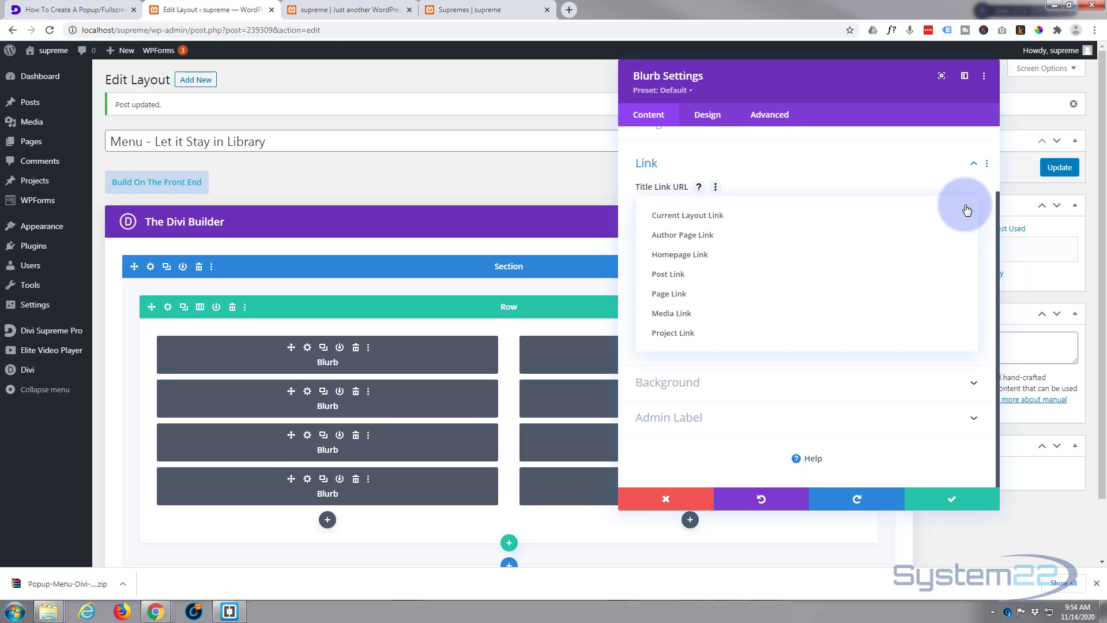
{"action": "left_click", "coordinate": [668, 257]}
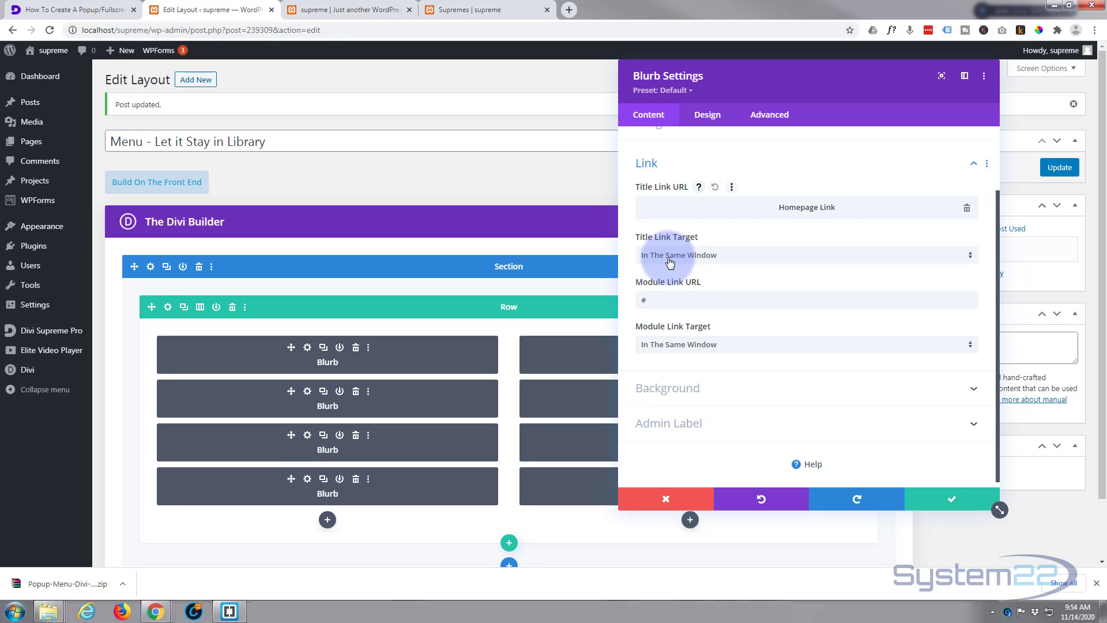
{"action": "left_click", "coordinate": [948, 500]}
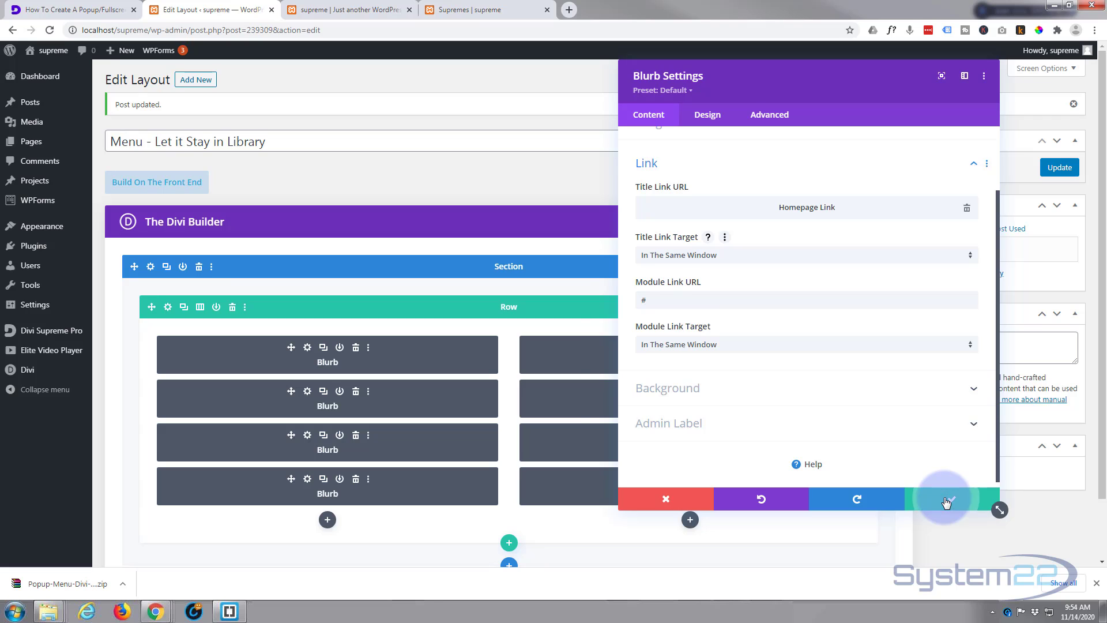
- Retitle the About blurb as "Audio" and set its title link URL to a Page Link to the Audio page
{"action": "left_click", "coordinate": [307, 391]}
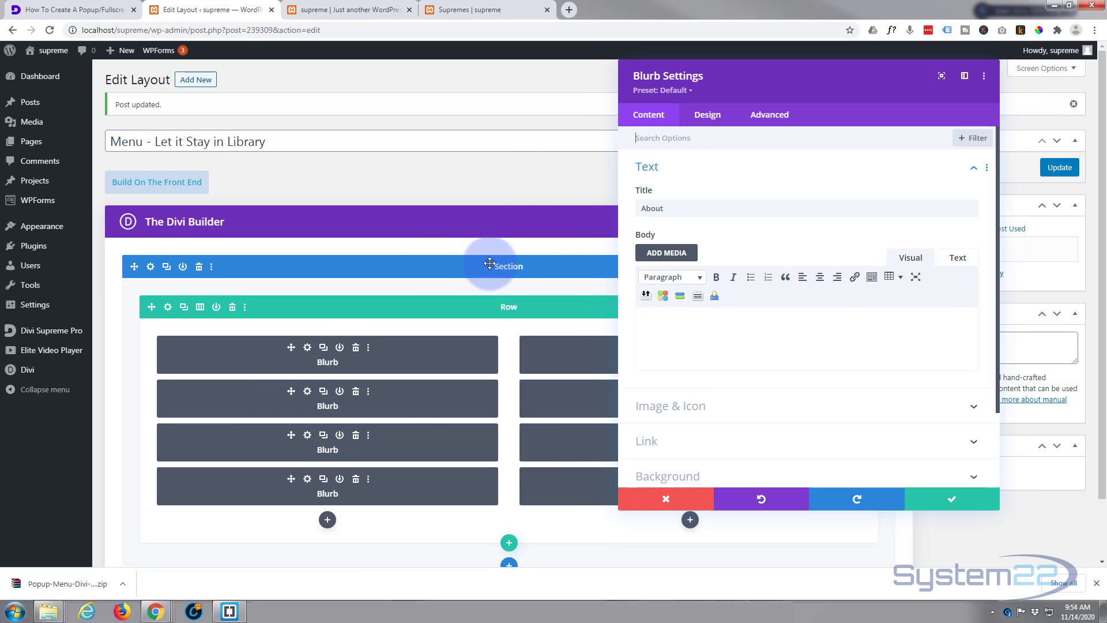
{"action": "left_click_drag", "start_coordinate": [675, 209], "coordinate": [646, 209]}
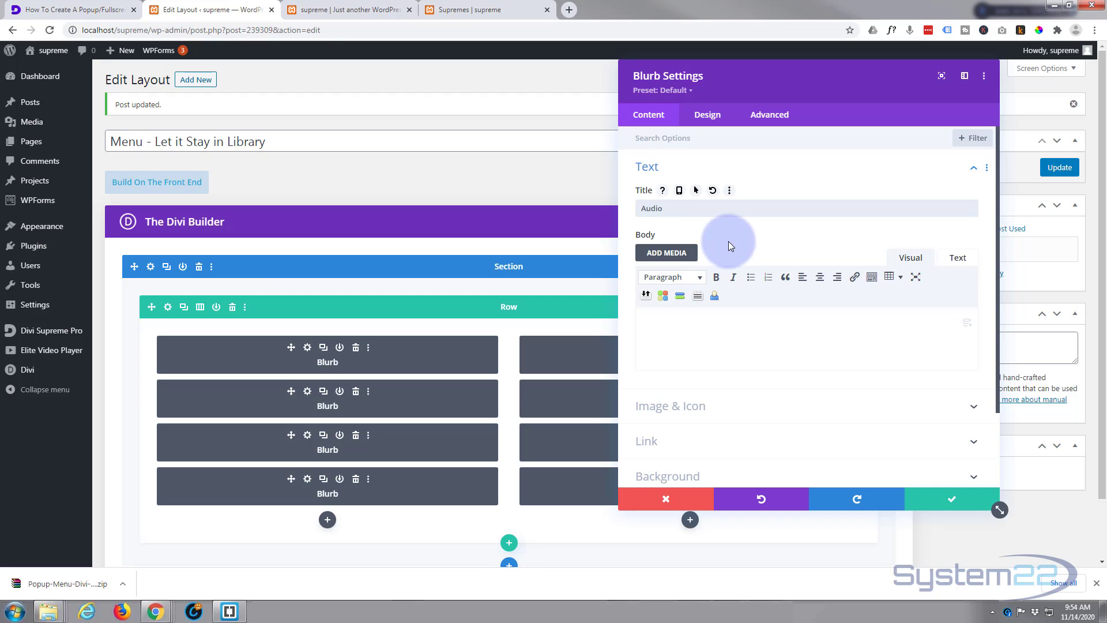
{"action": "scroll", "coordinate": [728, 241], "scroll_direction": "down", "scroll_amount": 2}
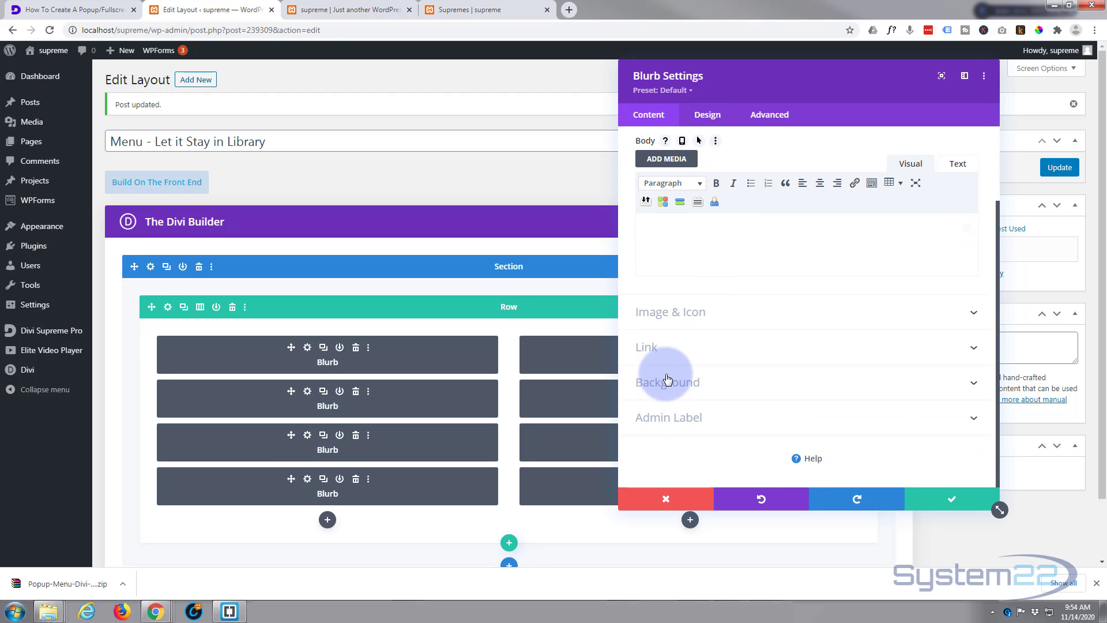
{"action": "left_click", "coordinate": [700, 349]}
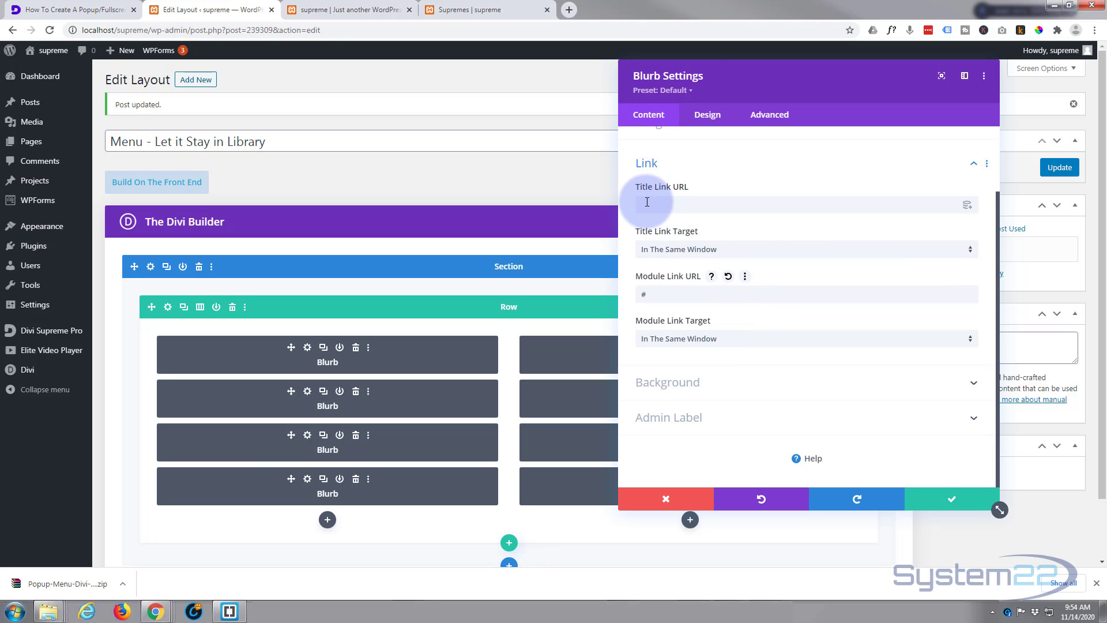
{"action": "left_click", "coordinate": [967, 206]}
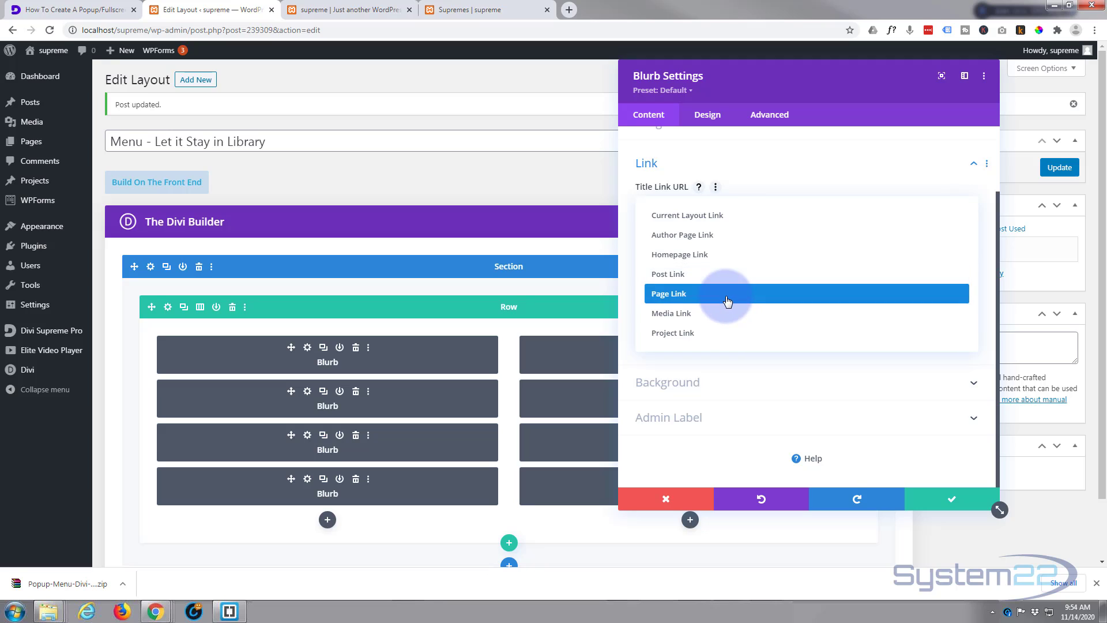
{"action": "left_click", "coordinate": [728, 302]}
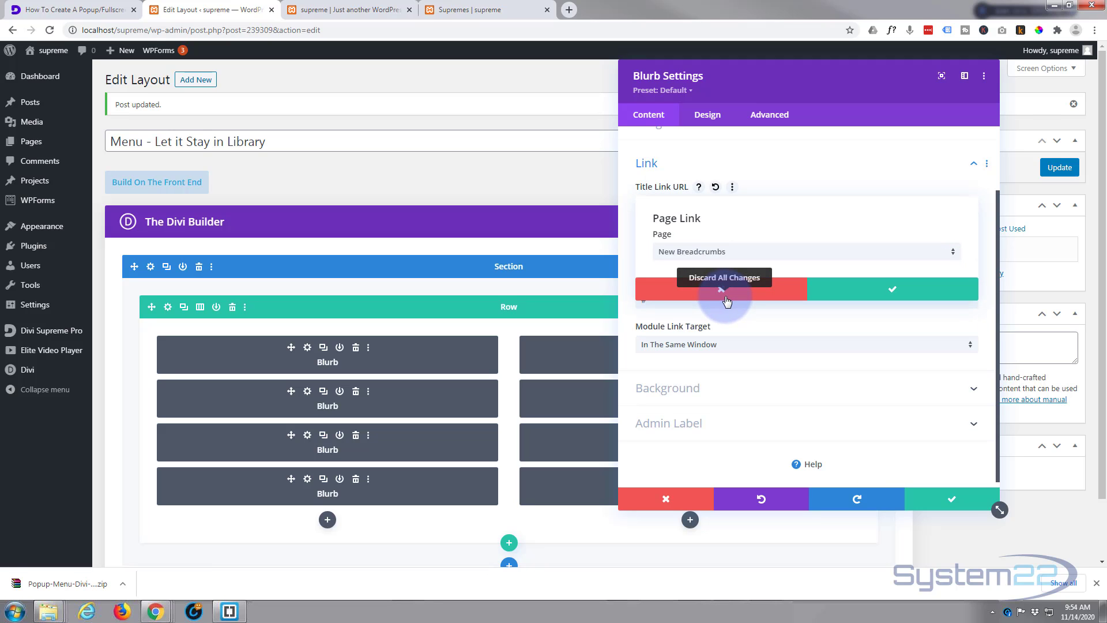
{"action": "left_click", "coordinate": [781, 252]}
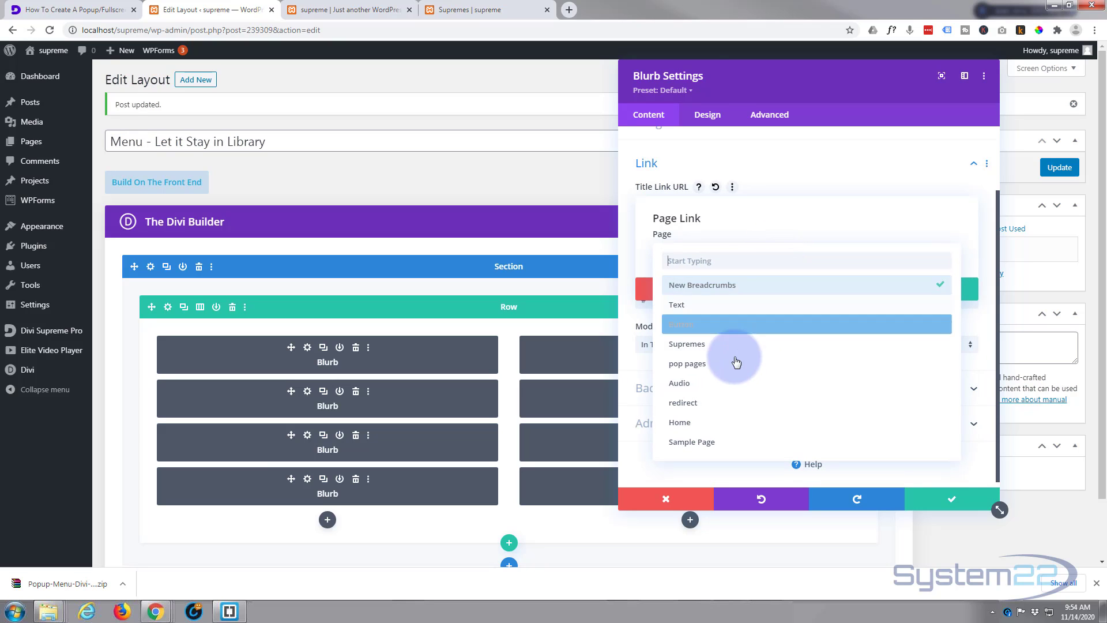
{"action": "left_click", "coordinate": [681, 383]}
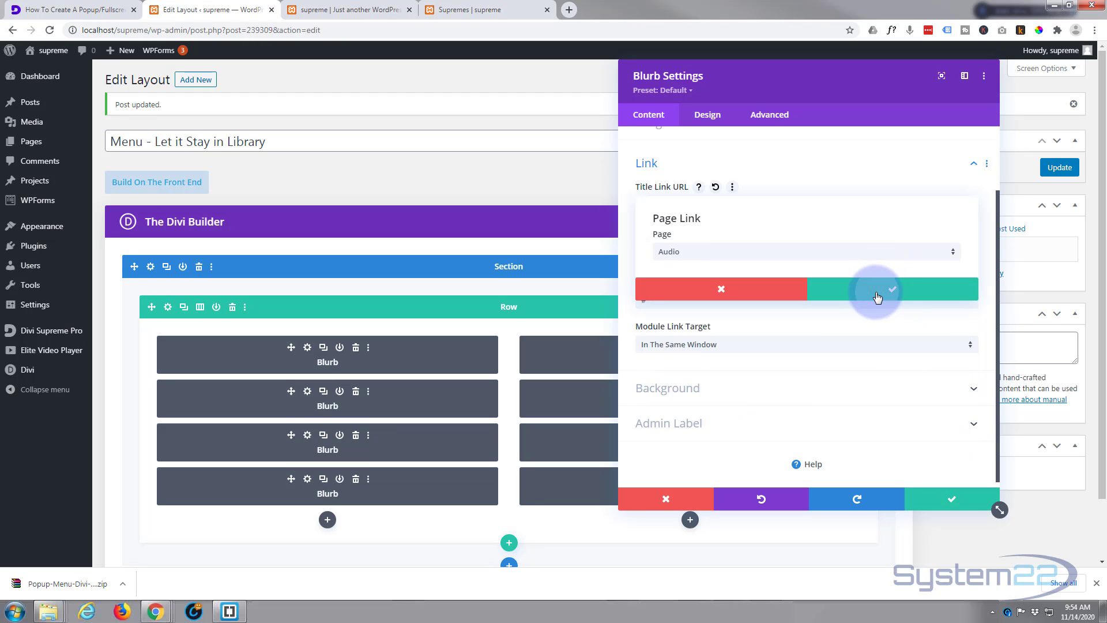
{"action": "left_click", "coordinate": [876, 296]}
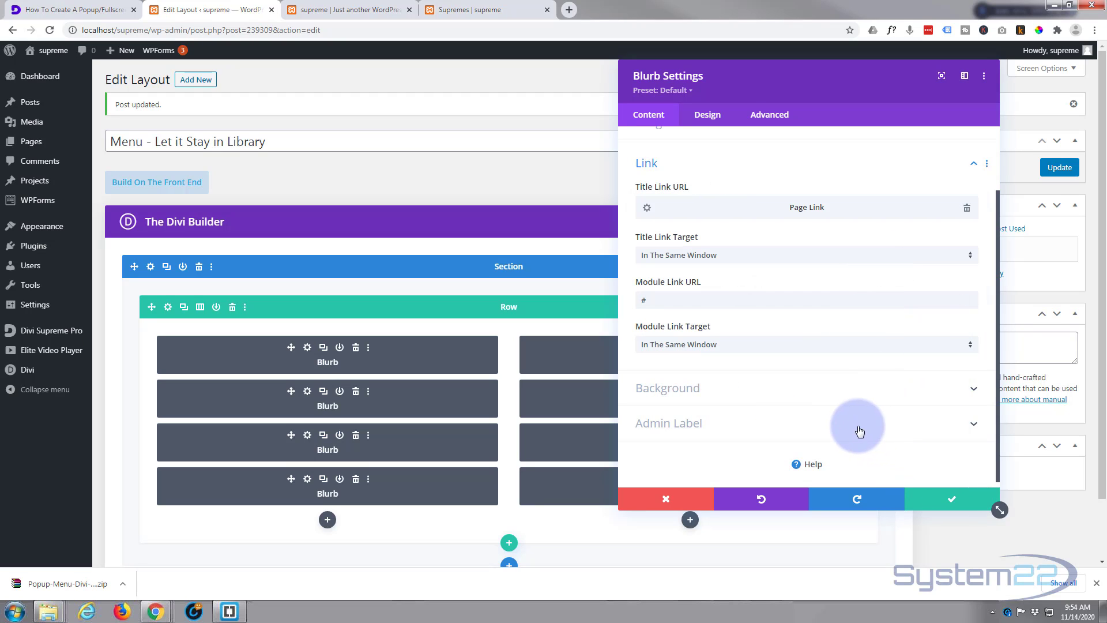
- Give the Audio blurb the solid speaker icon with sound waves, and save both the blurb and the menu layout
{"action": "scroll", "coordinate": [838, 435], "scroll_direction": "up", "scroll_amount": 2}
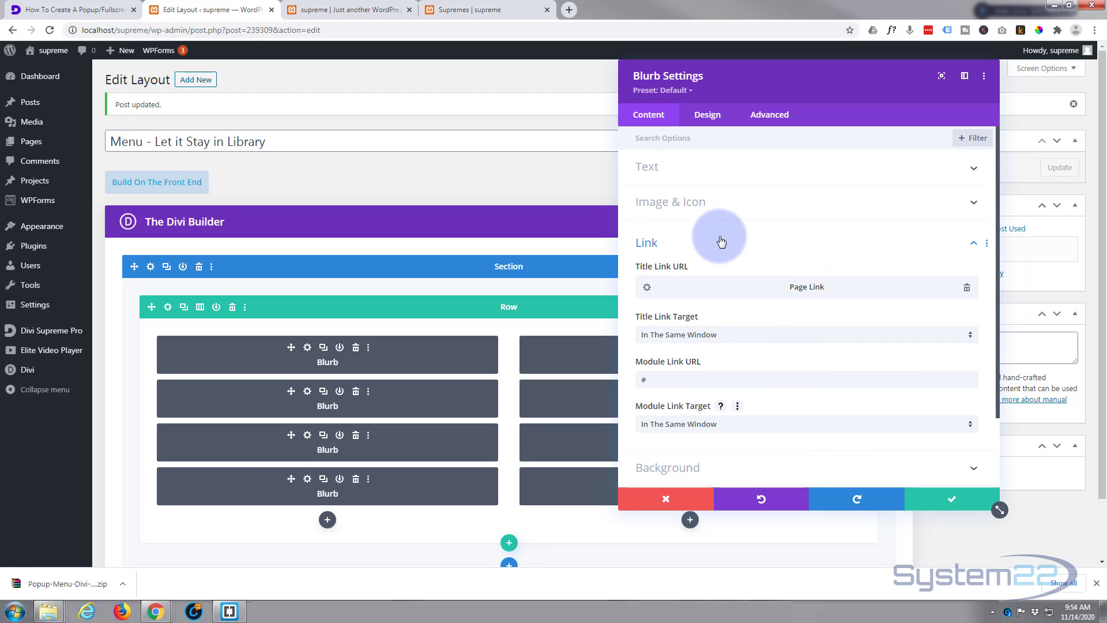
{"action": "left_click", "coordinate": [713, 201]}
{"action": "scroll", "coordinate": [743, 266], "scroll_direction": "down", "scroll_amount": 5}
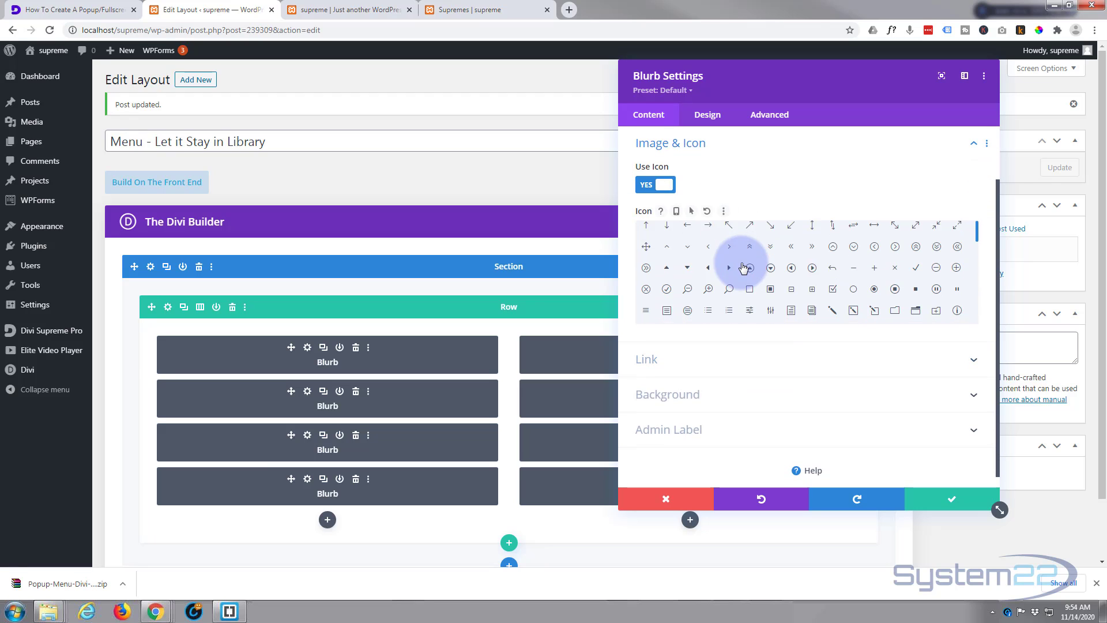
{"action": "scroll", "coordinate": [744, 266], "scroll_direction": "down", "scroll_amount": 3}
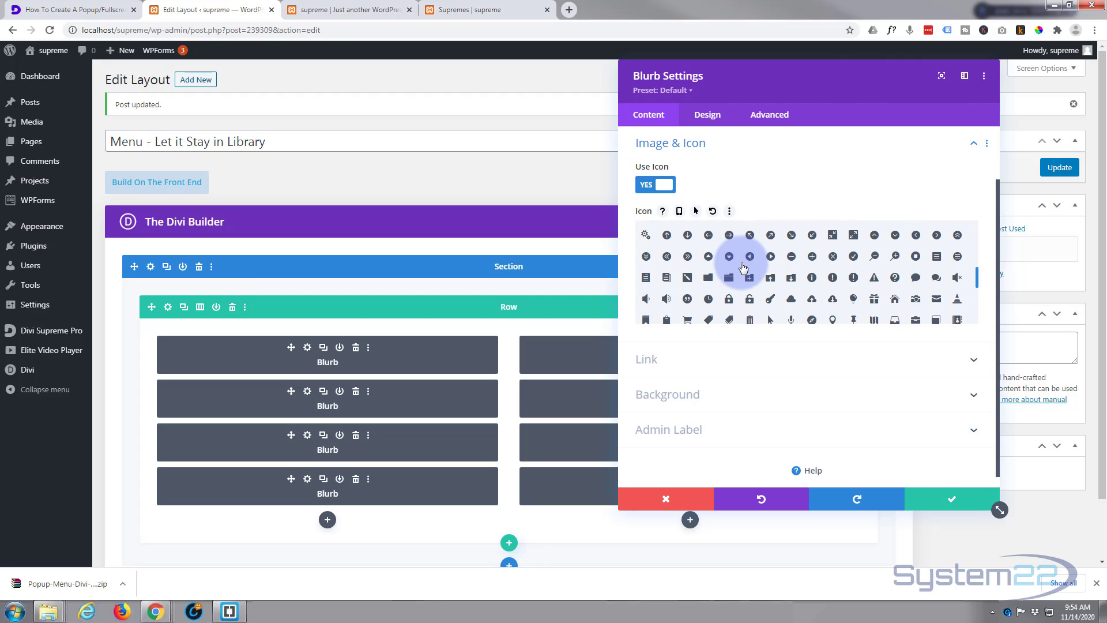
{"action": "left_click", "coordinate": [682, 283]}
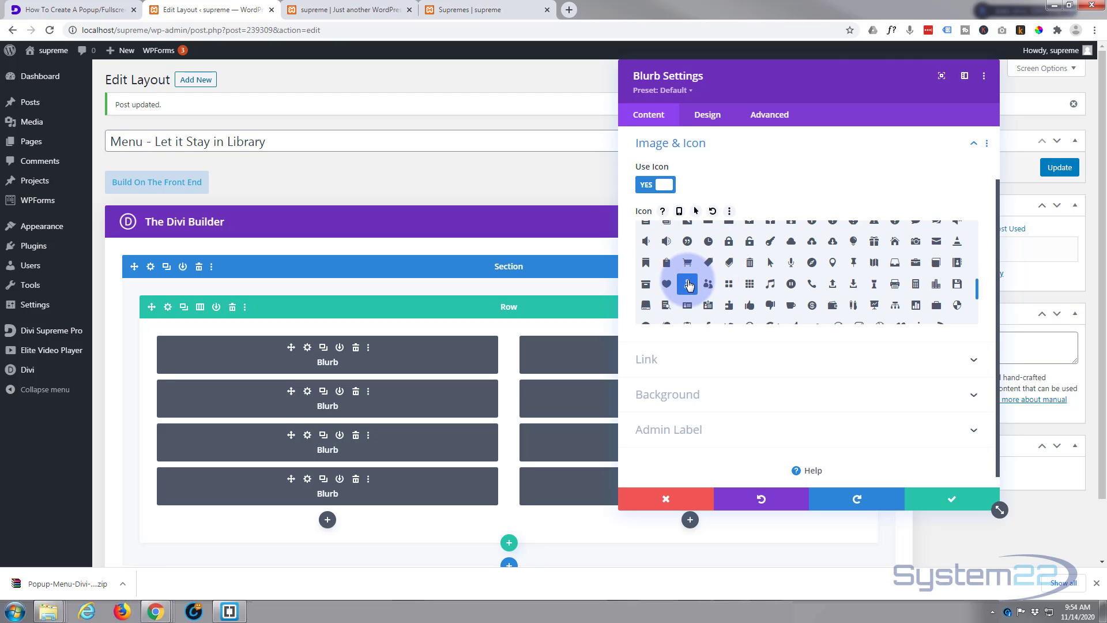
{"action": "left_click", "coordinate": [667, 242]}
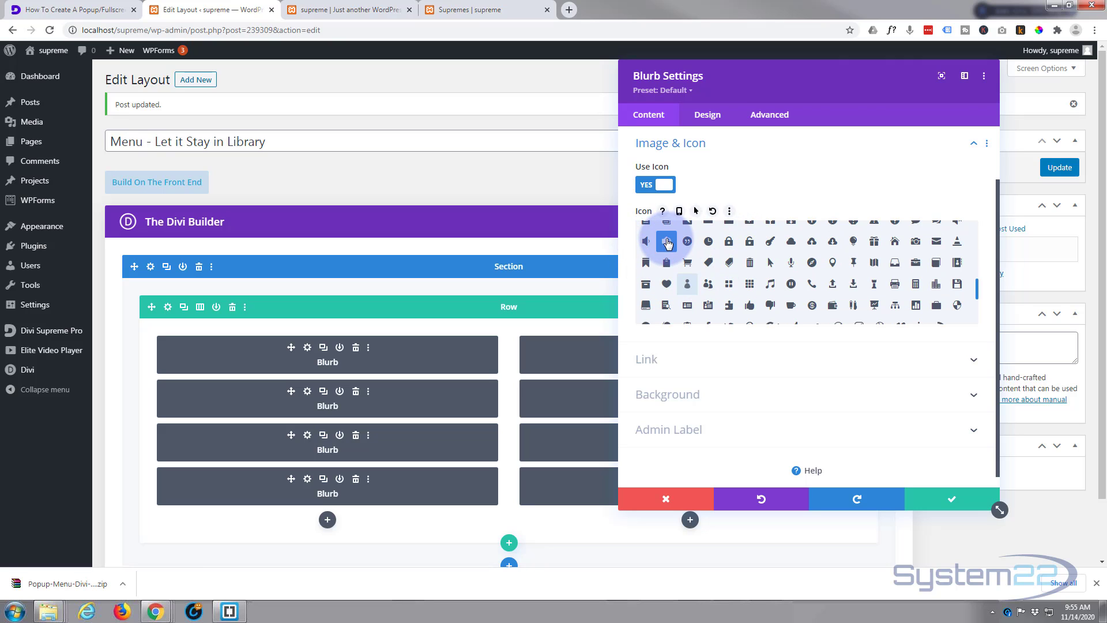
{"action": "left_click", "coordinate": [971, 500]}
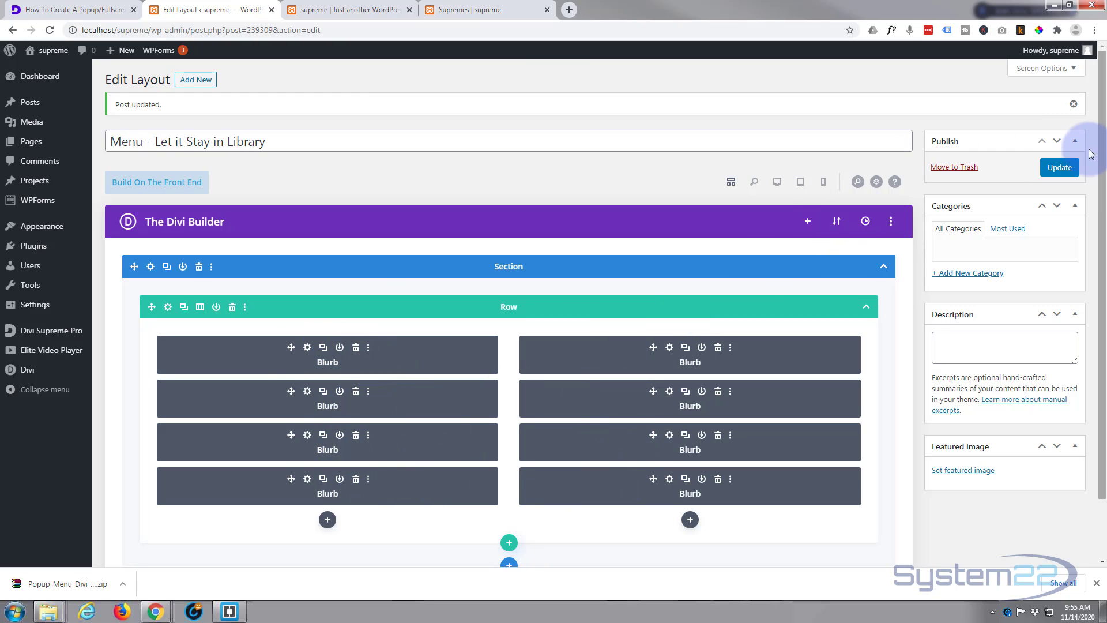
{"action": "left_click", "coordinate": [1058, 168]}
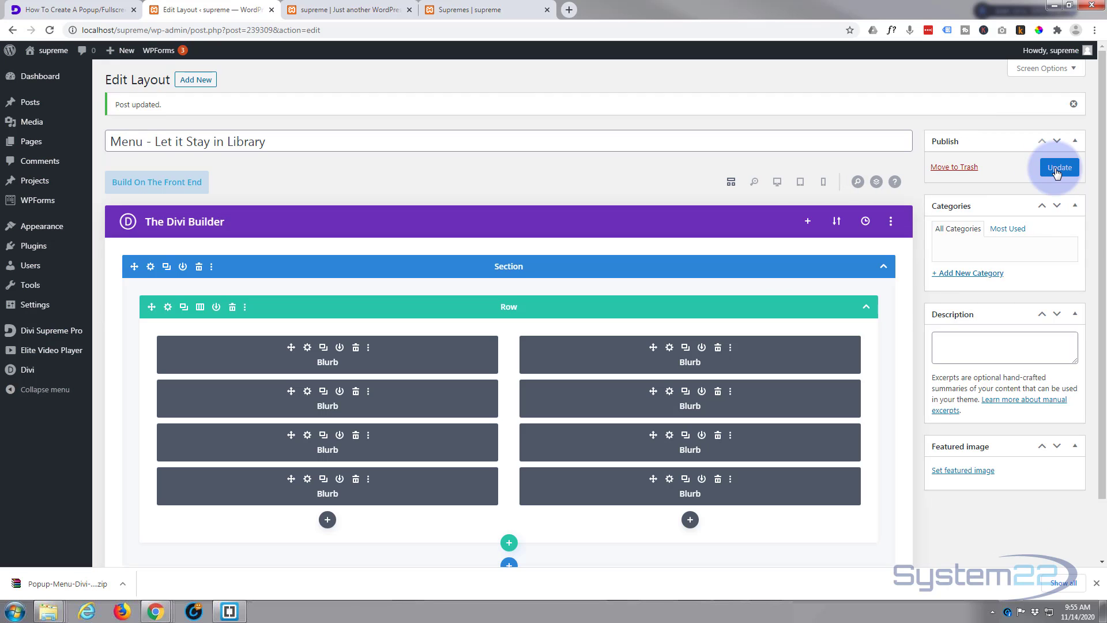
- Test the popup menu's Audio link on the reloaded homepage and reopen the menu from the Audio page
{"action": "left_click", "coordinate": [348, 9]}
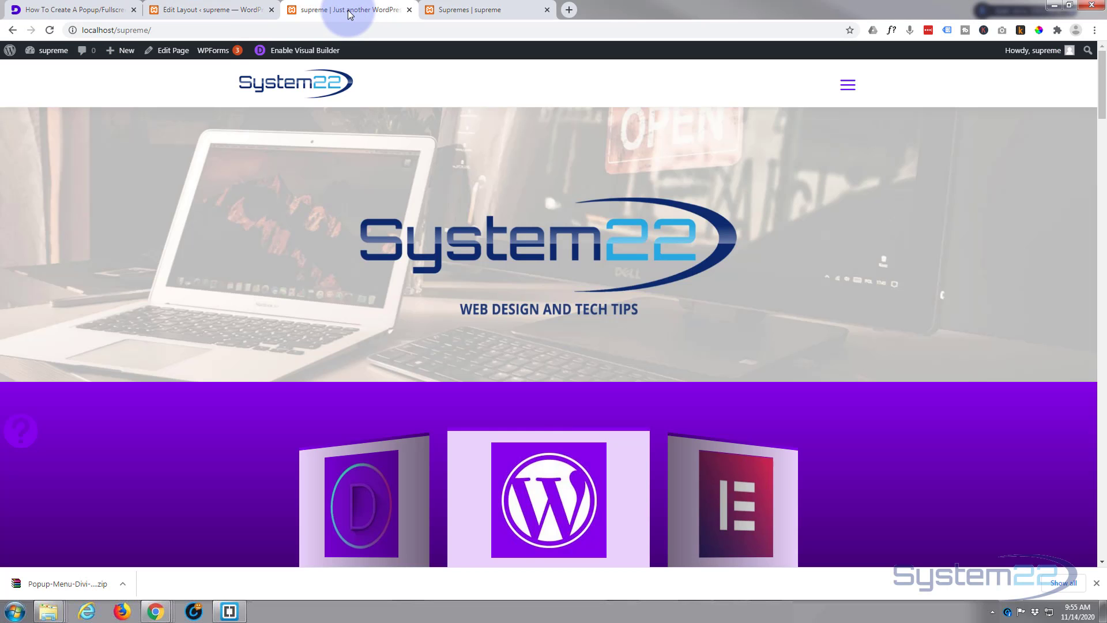
{"action": "left_click", "coordinate": [50, 30]}
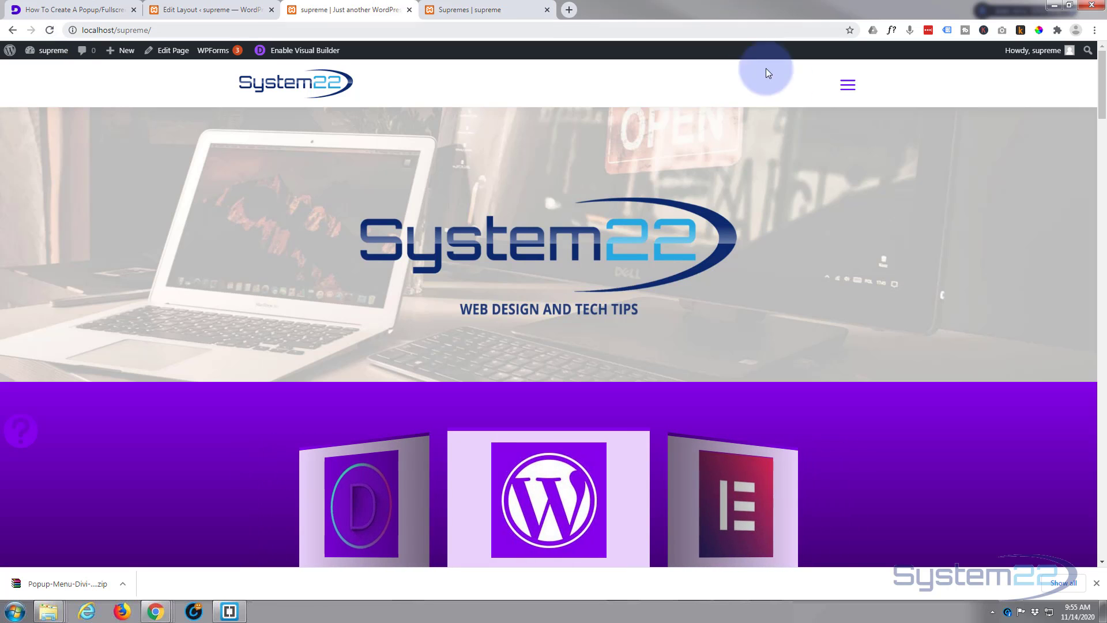
{"action": "left_click", "coordinate": [845, 90]}
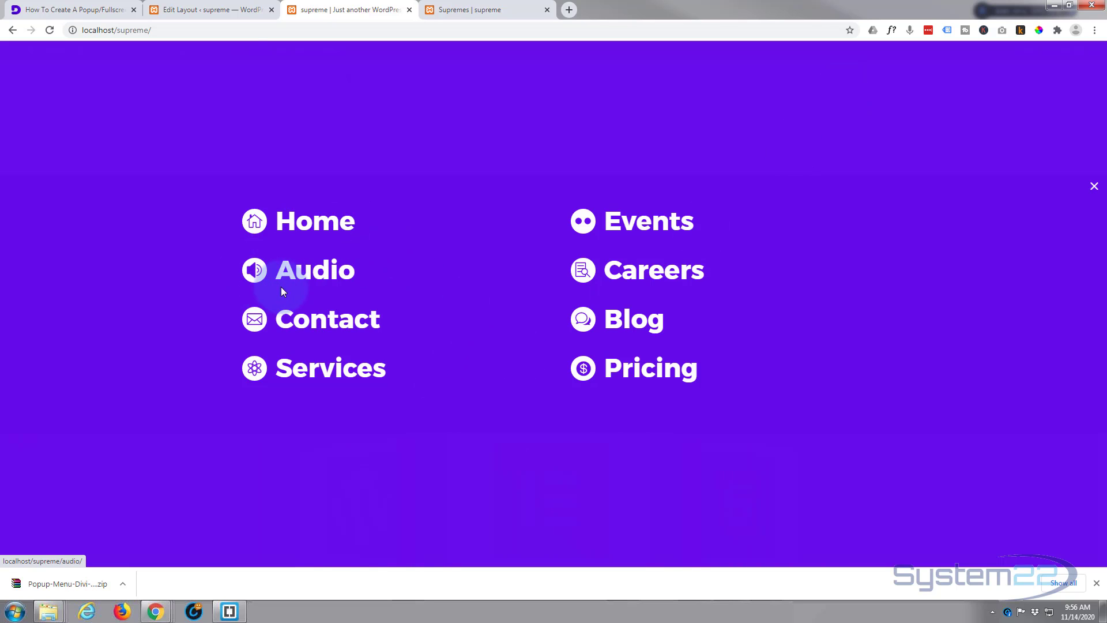
{"action": "left_click", "coordinate": [313, 275]}
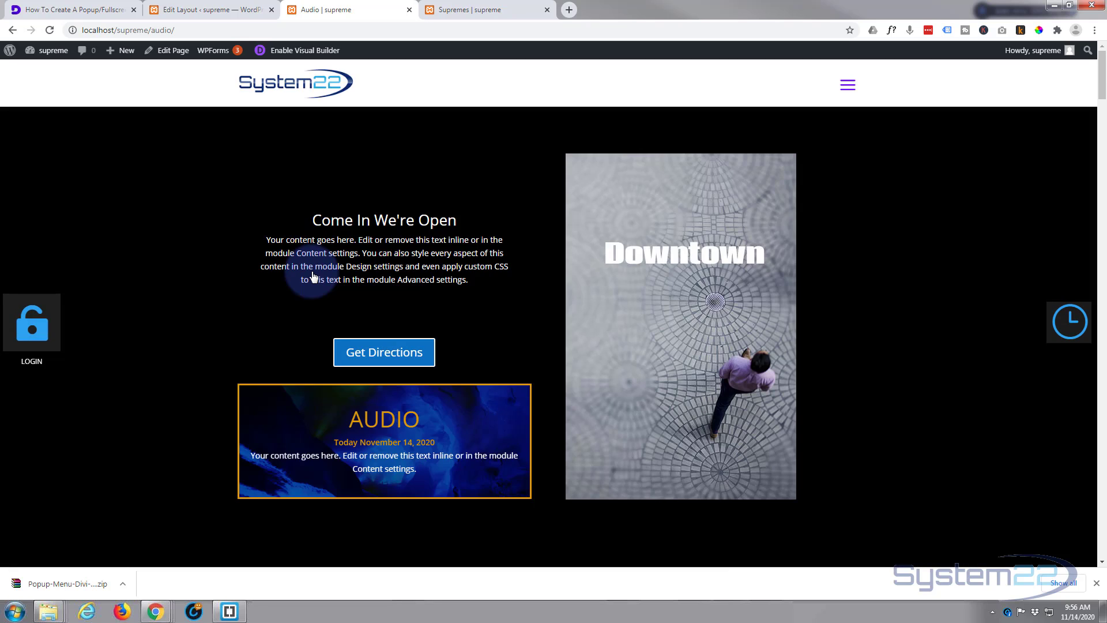
{"action": "left_click", "coordinate": [855, 96]}
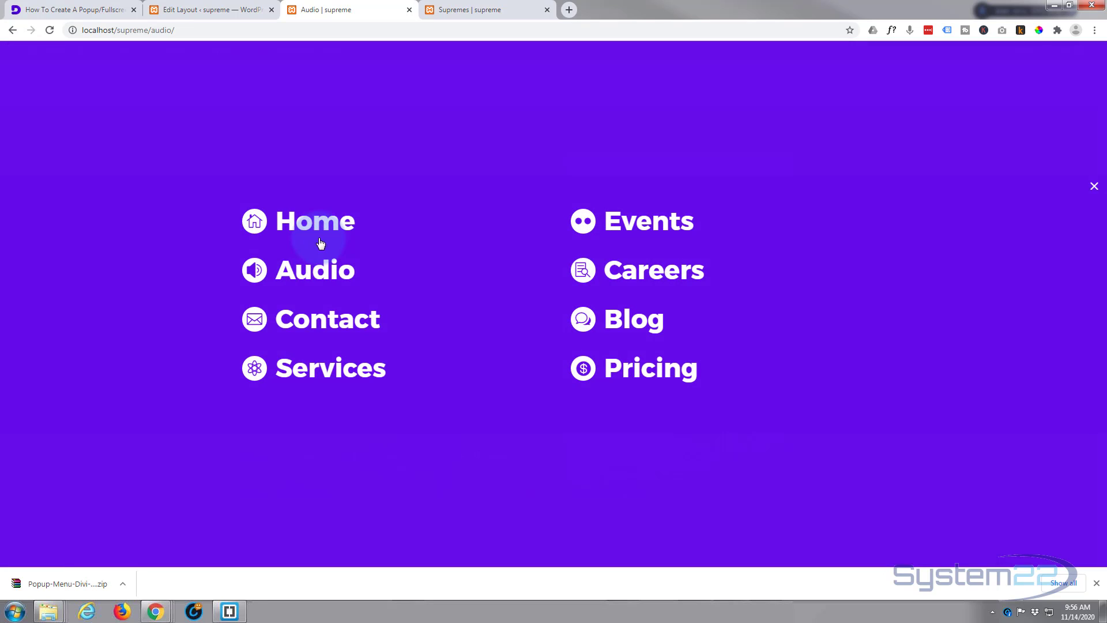